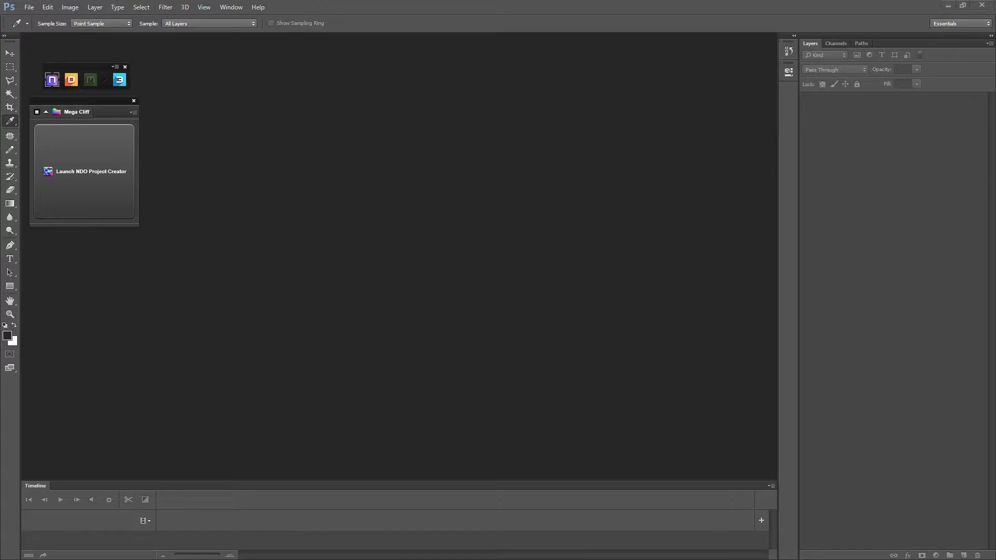
# - Copy the Rocks-Texture-7 rock photo from Chrome's Google Images results to the clipboard
pyautogui.hotkey('alt', 'Tab')
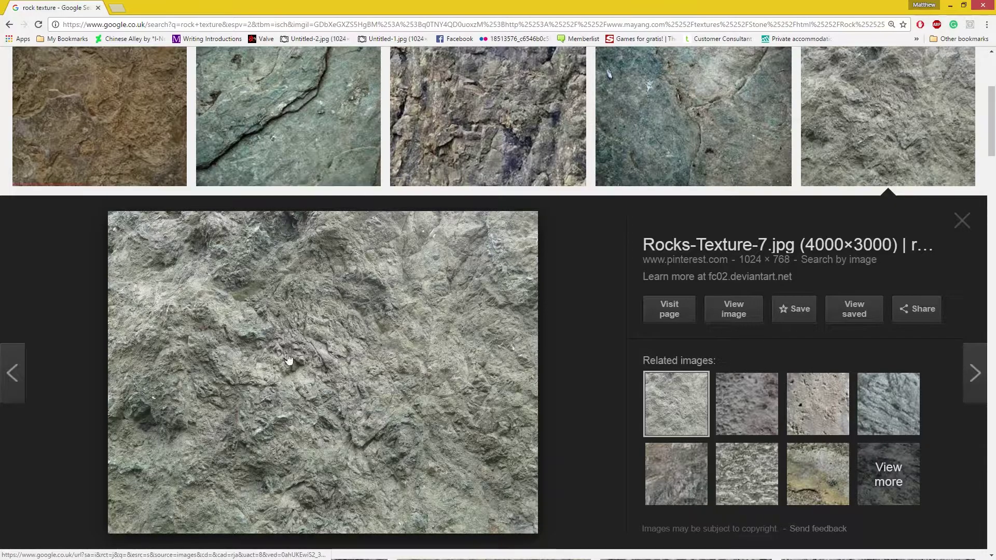
pyautogui.rightClick(373, 306)
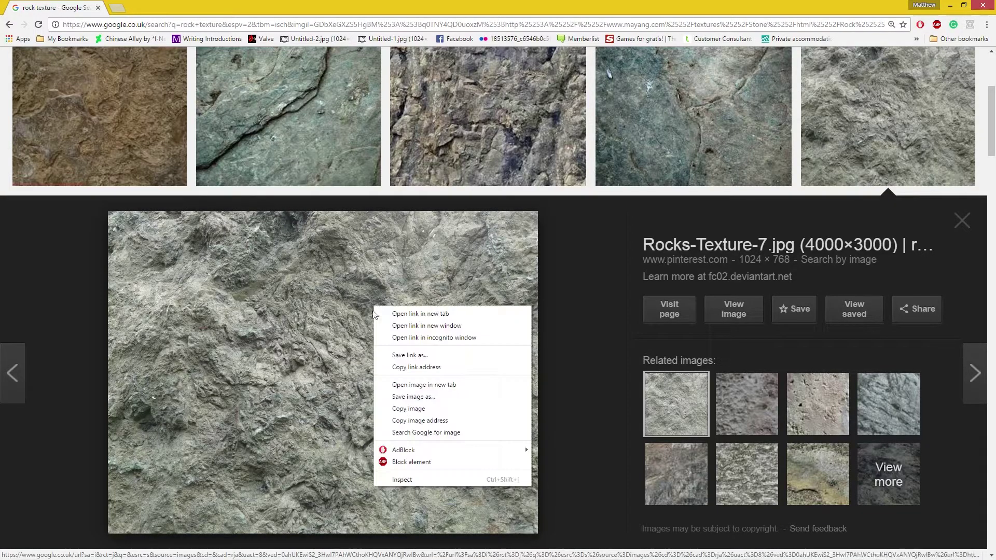
pyautogui.click(429, 409)
# - Create a new 1024 × 1024 px document named RockTexture
pyautogui.click(955, 4)
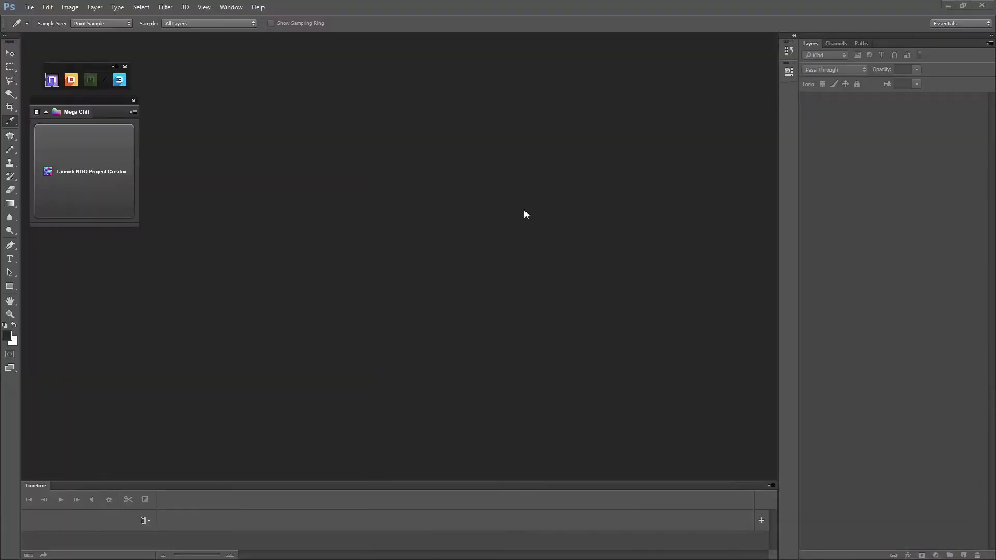
pyautogui.click(29, 7)
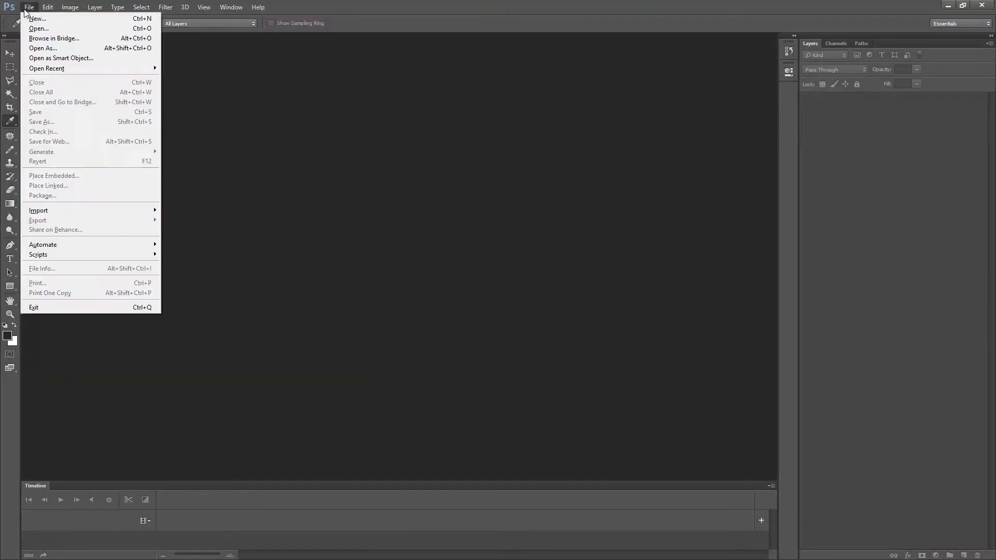
pyautogui.click(52, 18)
pyautogui.click(482, 184)
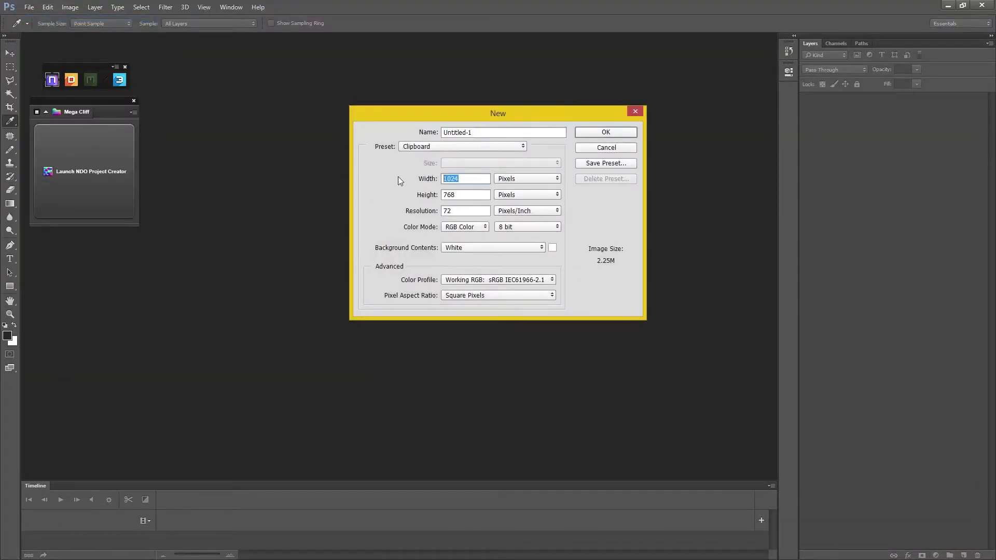
pyautogui.write('1024')
pyautogui.press('Tab')
pyautogui.write('1024')
pyautogui.click(505, 136)
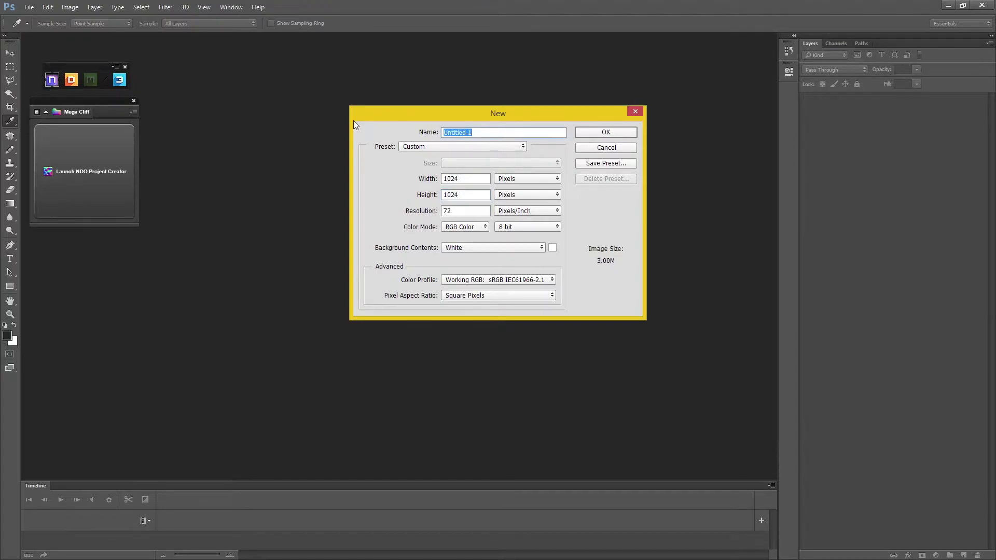
pyautogui.write('RockTexture')
pyautogui.click(605, 130)
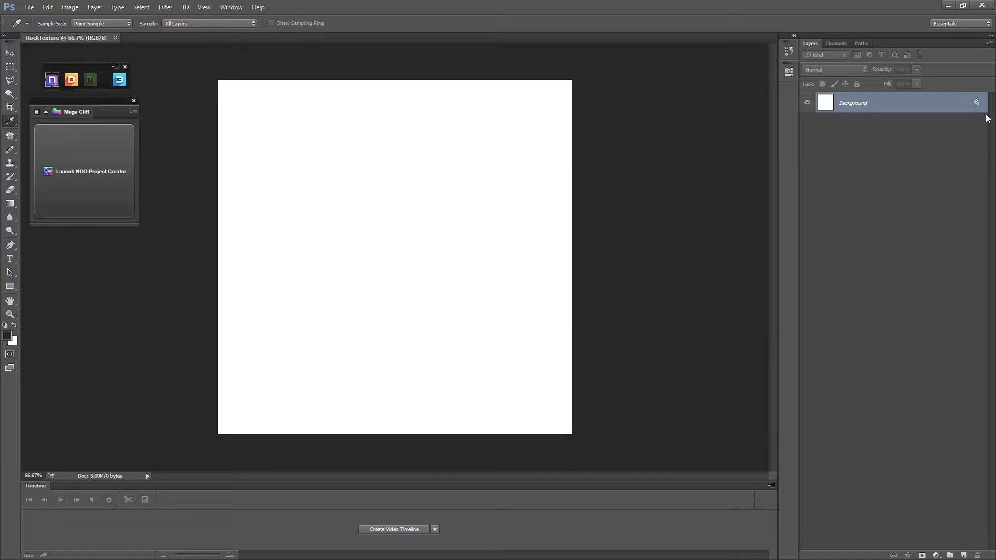
# - Unlock the Background, paste the rock photo and stretch it to the canvas top and bottom
pyautogui.click(977, 103)
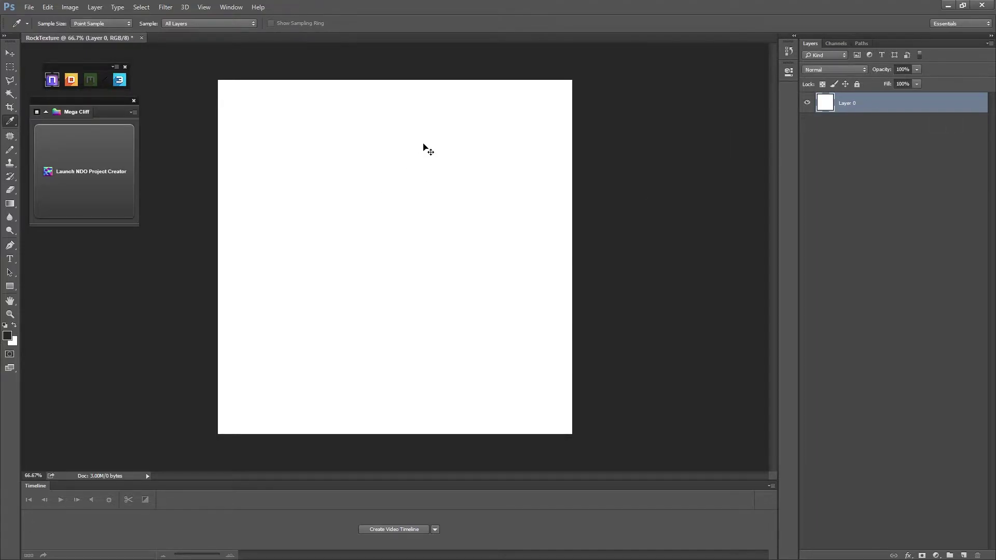
pyautogui.hotkey('ctrl', 'v')
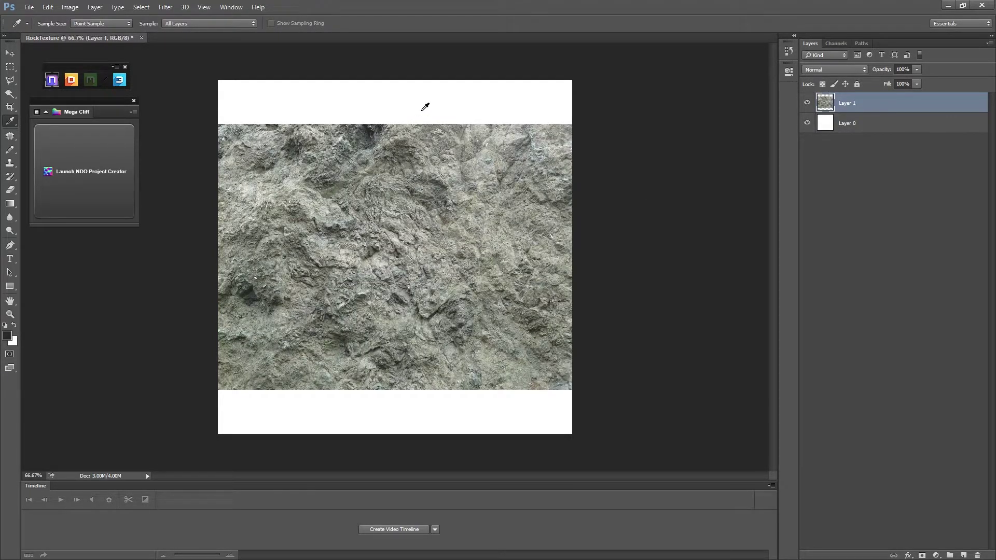
pyautogui.hotkey('ctrl', 't')
pyautogui.moveTo(398, 120); pyautogui.dragTo(398, 80)
pyautogui.moveTo(397, 390); pyautogui.dragTo(397, 434)
pyautogui.press('Return')
pyautogui.press('i')
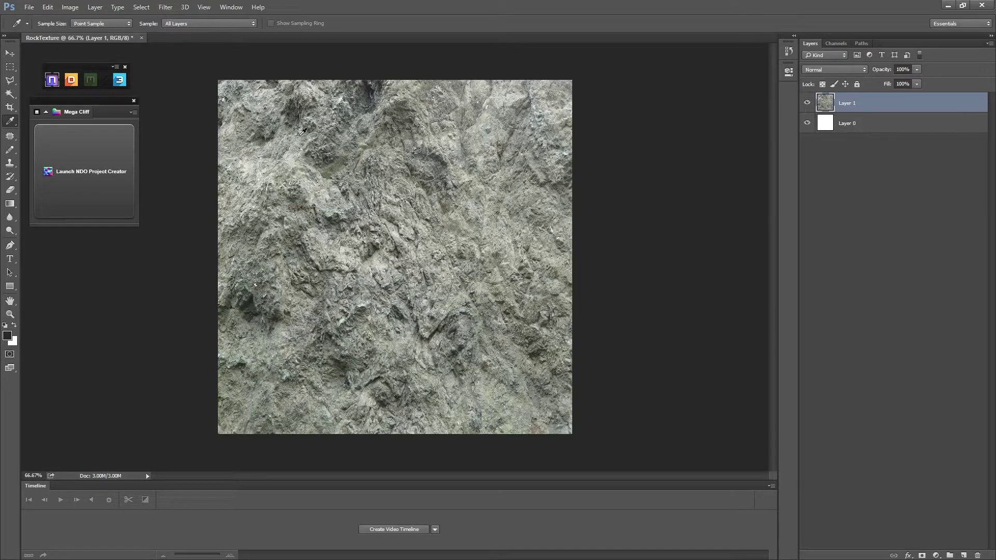
# - Apply the Offset filter at +512 px horizontal and vertical with Wrap Around
pyautogui.click(166, 8)
pyautogui.moveTo(204, 200)
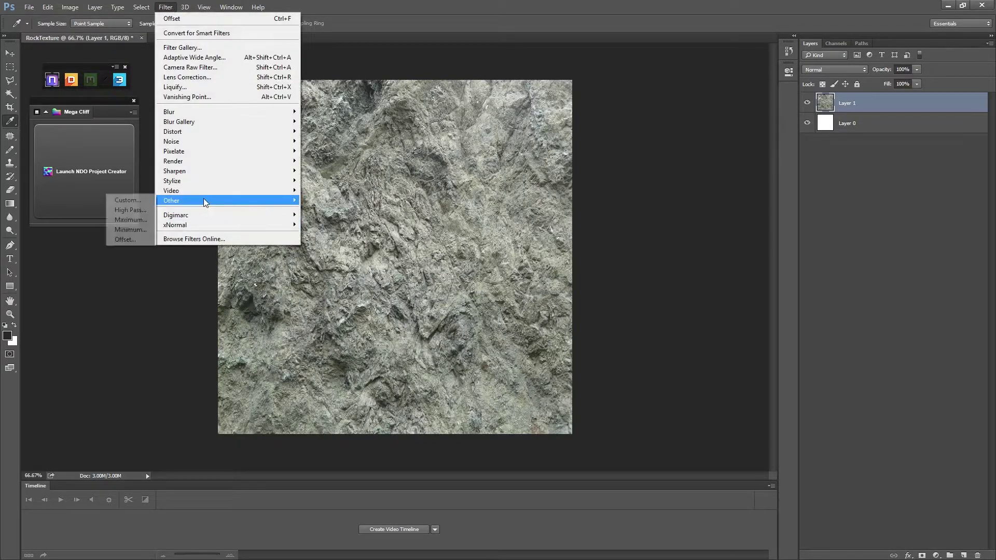
pyautogui.click(130, 240)
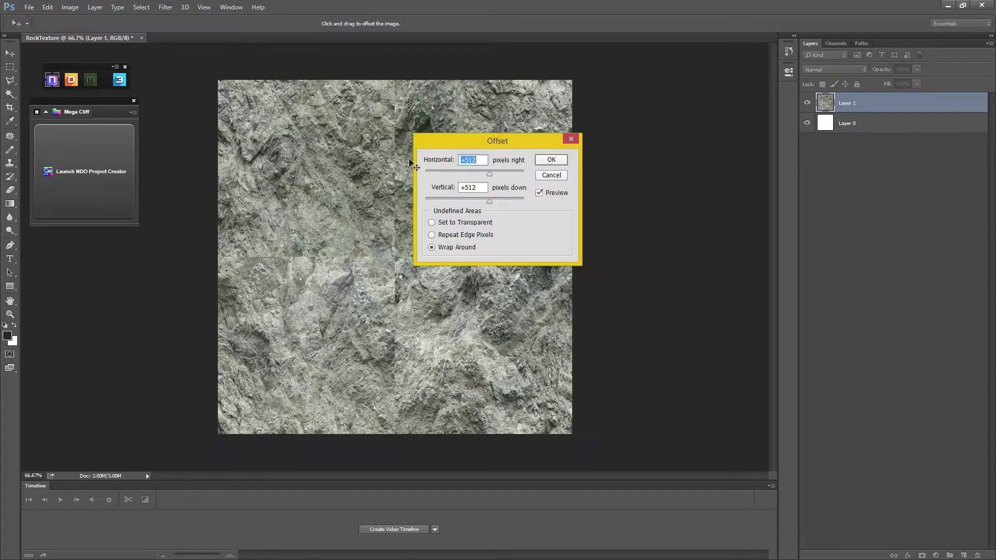
pyautogui.moveTo(472, 131); pyautogui.dragTo(515, 126)
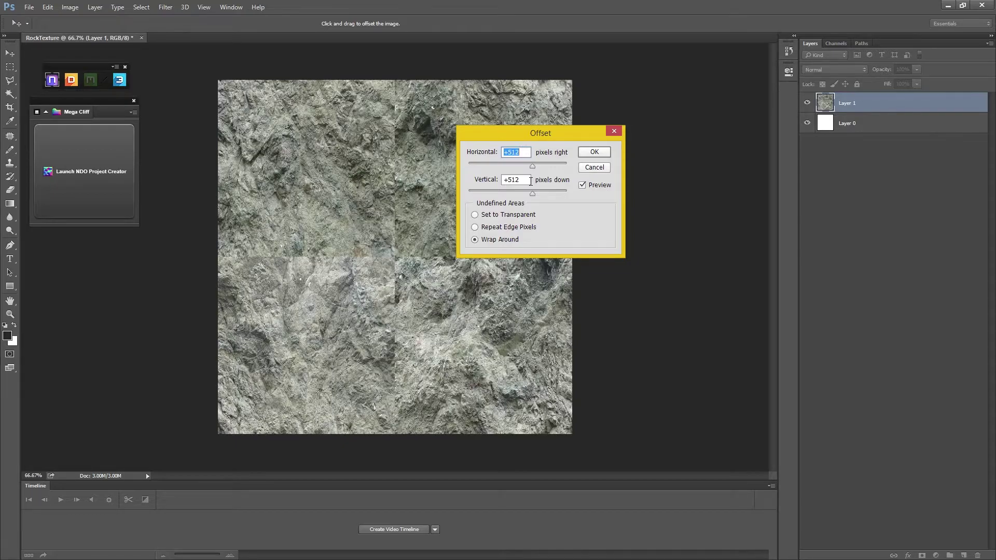
pyautogui.click(594, 153)
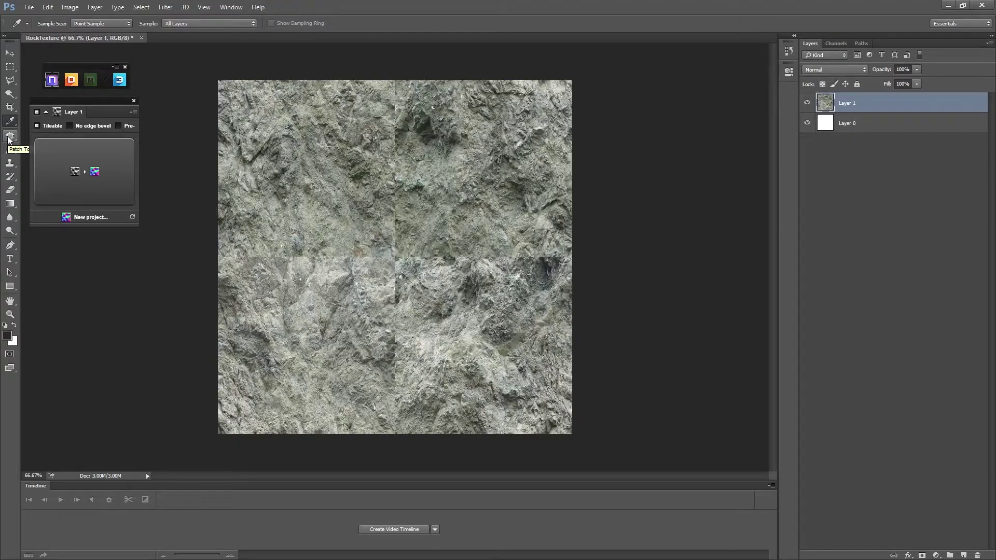
# - Switch to the Patch tool and patch the first seam area with matching rock
pyautogui.click(9, 137)
pyautogui.rightClick(9, 137)
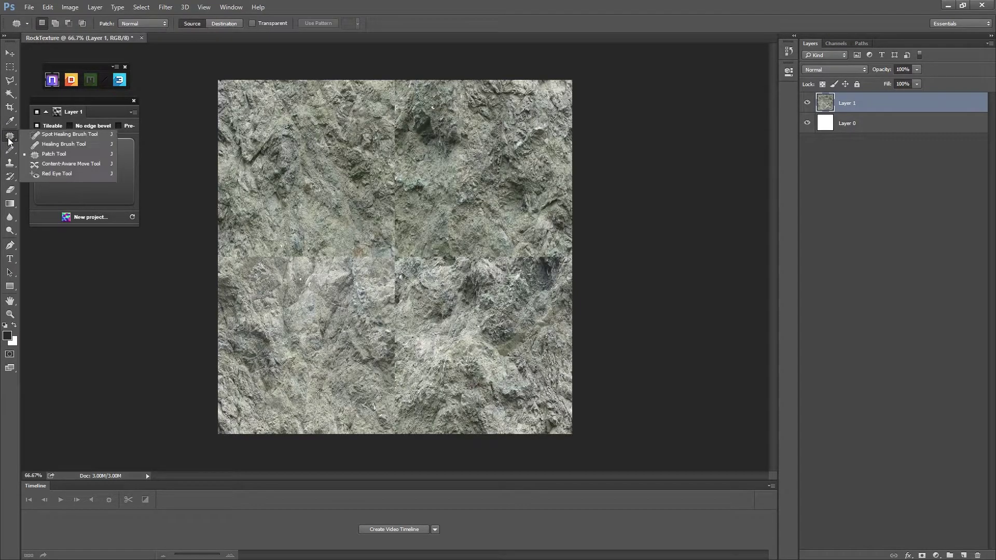
pyautogui.click(54, 153)
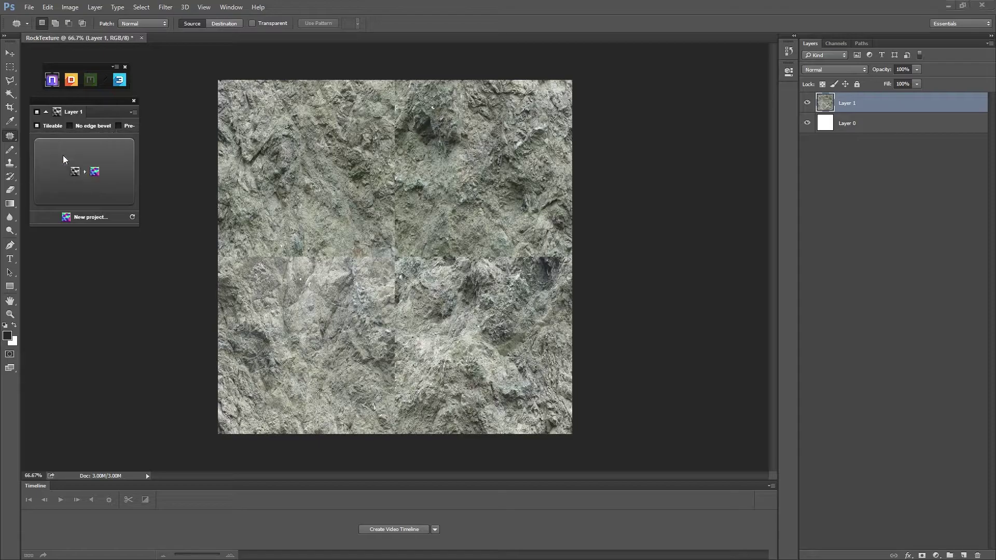
pyautogui.moveTo(410, 105)
pyautogui.mouseDown()
pyautogui.moveTo(384, 114)
pyautogui.moveTo(381, 150)
pyautogui.moveTo(405, 152)
pyautogui.moveTo(410, 103)
pyautogui.moveTo(420, 125)
pyautogui.moveTo(481, 124)
pyautogui.mouseUp()
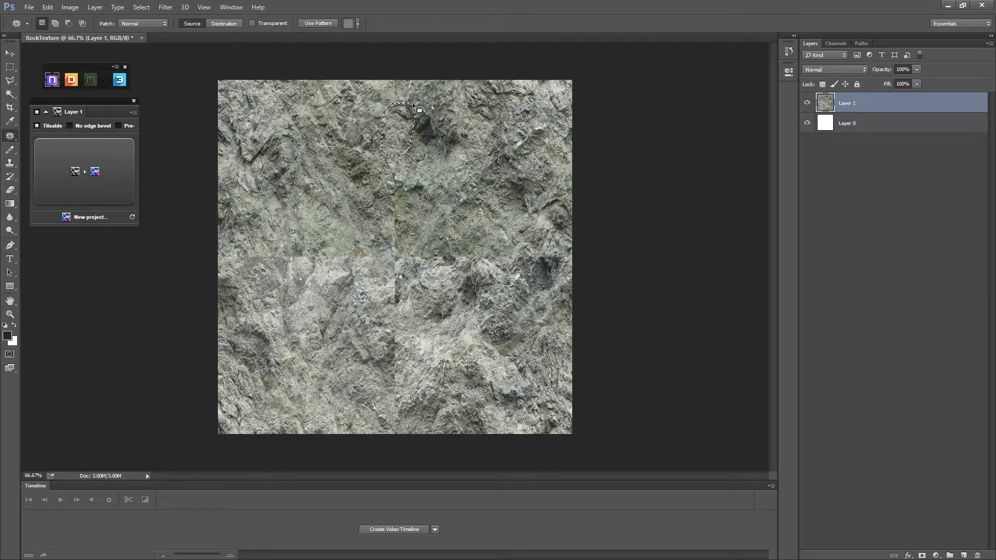
pyautogui.moveTo(399, 129); pyautogui.dragTo(425, 193)
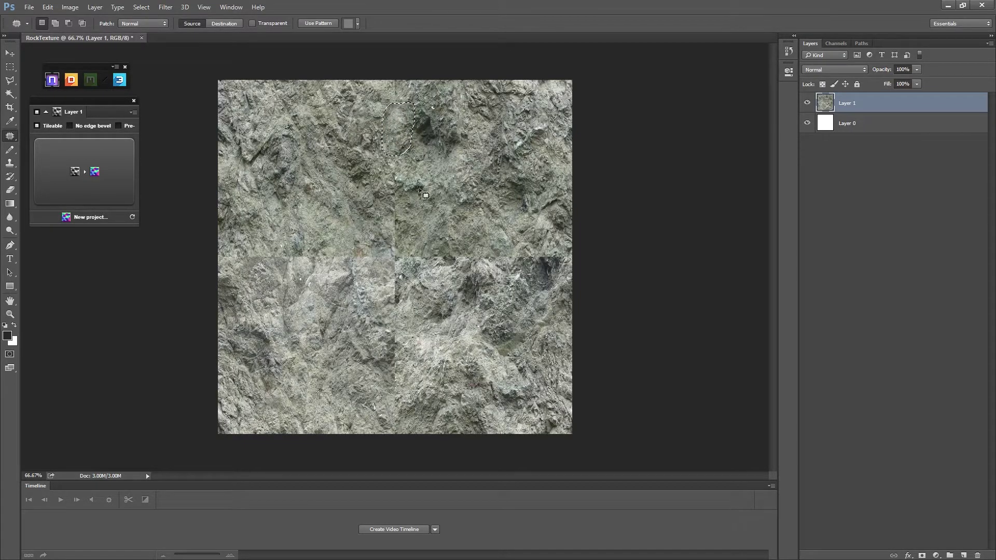
pyautogui.hotkey('ctrl', 'd')
# - Patch two more seam areas near the canvas top and centre
pyautogui.moveTo(398, 81)
pyautogui.mouseDown()
pyautogui.moveTo(377, 110)
pyautogui.moveTo(408, 88)
pyautogui.moveTo(498, 104)
pyautogui.mouseUp()
pyautogui.hotkey('ctrl', 'd')
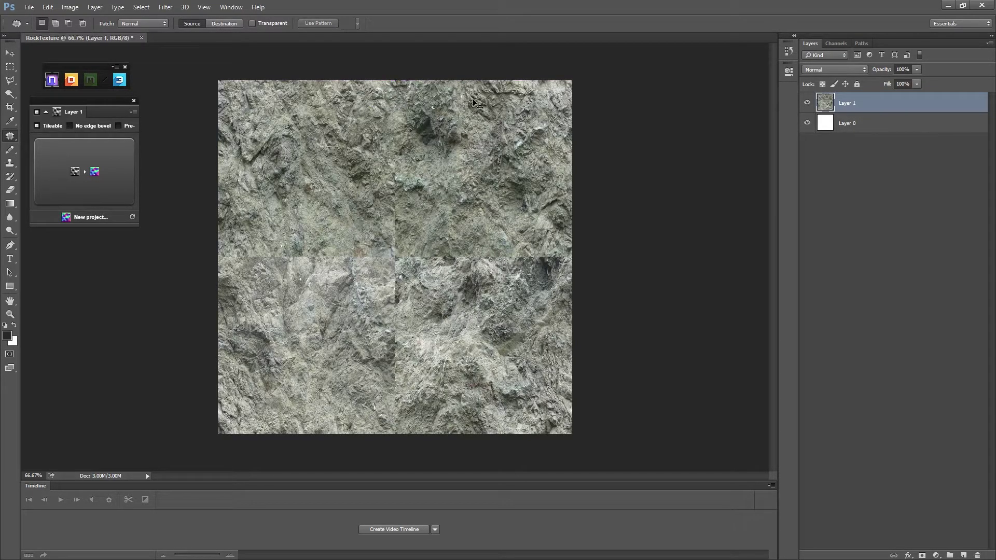
pyautogui.moveTo(394, 149)
pyautogui.mouseDown()
pyautogui.moveTo(400, 214)
pyautogui.moveTo(394, 151)
pyautogui.moveTo(440, 227)
pyautogui.mouseUp()
pyautogui.hotkey('ctrl', 'd')
pyautogui.scroll(5, 404, 216)
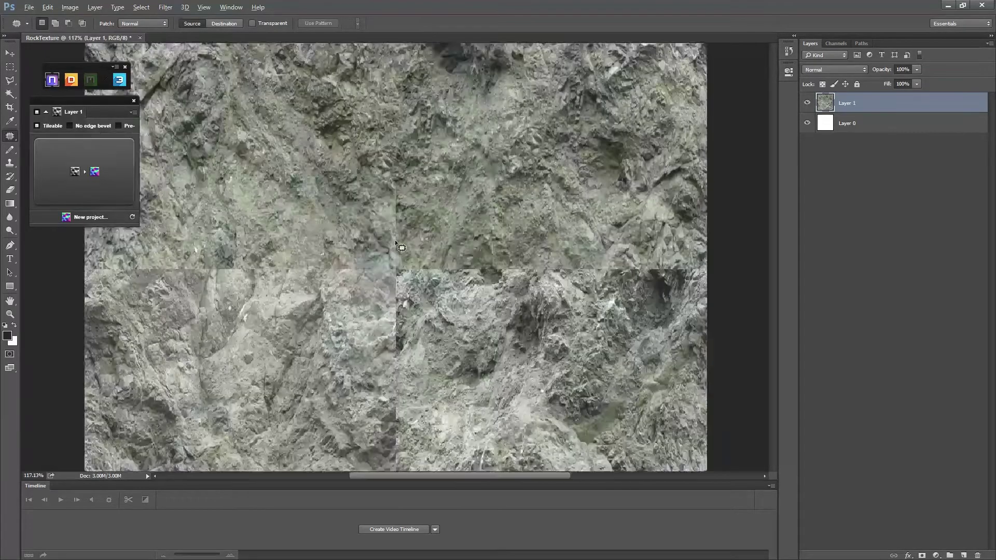
pyautogui.scroll(3, 405, 218)
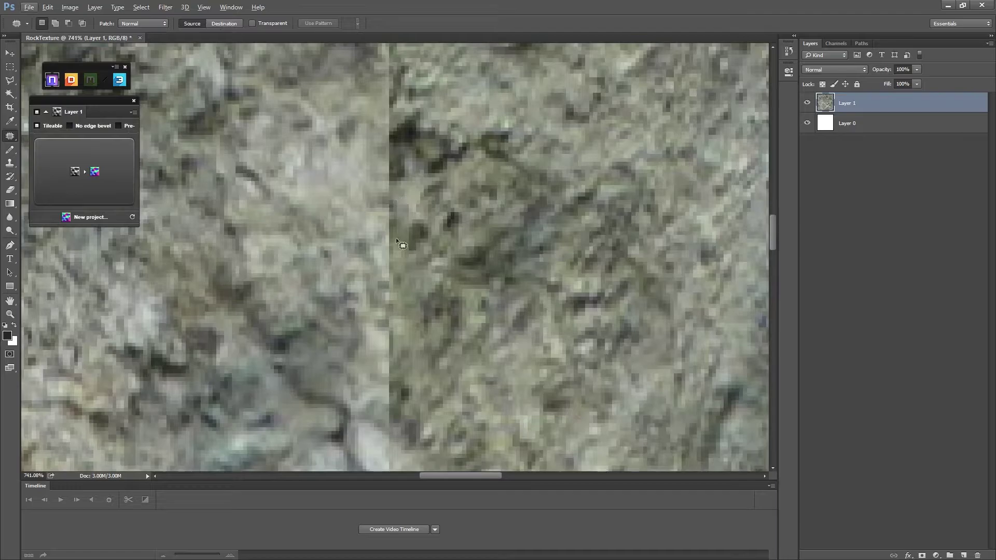
pyautogui.scroll(2, 423, 291)
pyautogui.scroll(-9, 427, 298)
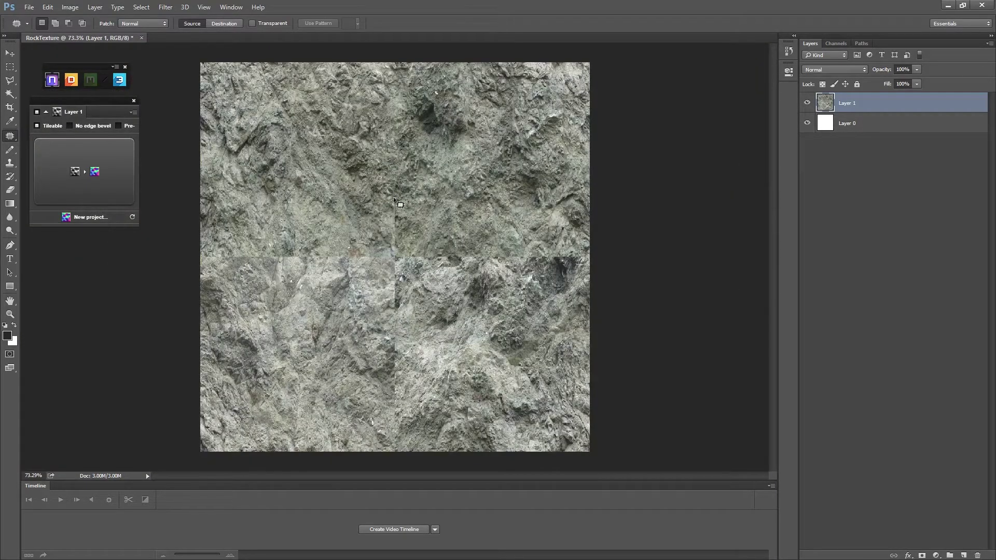
# - Patch further seam spots using cleaner rock sampled from above
pyautogui.moveTo(396, 197)
pyautogui.mouseDown()
pyautogui.moveTo(421, 242)
pyautogui.moveTo(396, 199)
pyautogui.moveTo(472, 179)
pyautogui.mouseUp()
pyautogui.hotkey('ctrl', 'd')
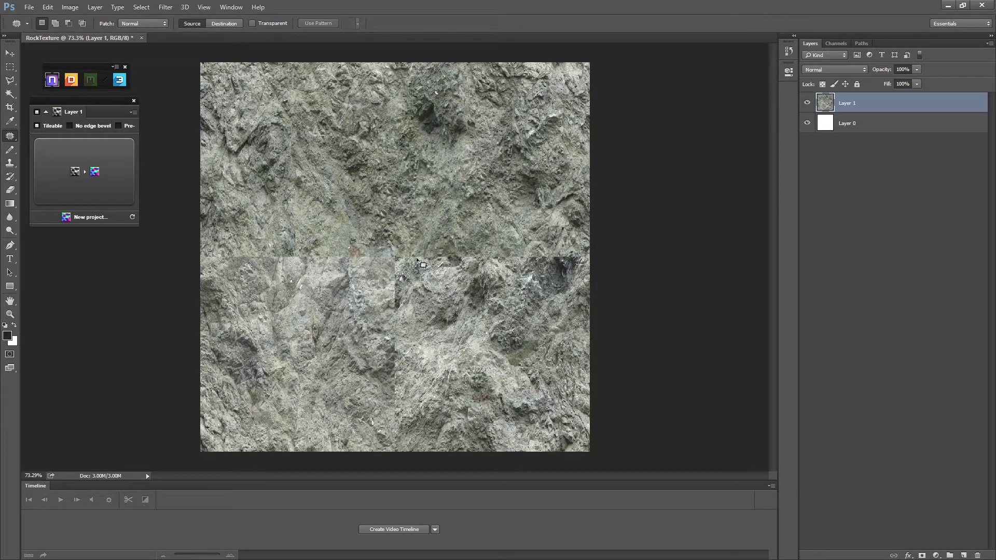
pyautogui.moveTo(493, 229)
pyautogui.mouseDown()
pyautogui.moveTo(418, 259)
pyautogui.moveTo(539, 259)
pyautogui.moveTo(493, 222)
pyautogui.mouseUp()
pyautogui.moveTo(485, 258)
pyautogui.mouseDown()
pyautogui.moveTo(485, 123)
pyautogui.moveTo(498, 155)
pyautogui.mouseUp()
pyautogui.hotkey('ctrl', 'd')
pyautogui.scroll(-1, 563, 300)
pyautogui.scroll(2, 519, 312)
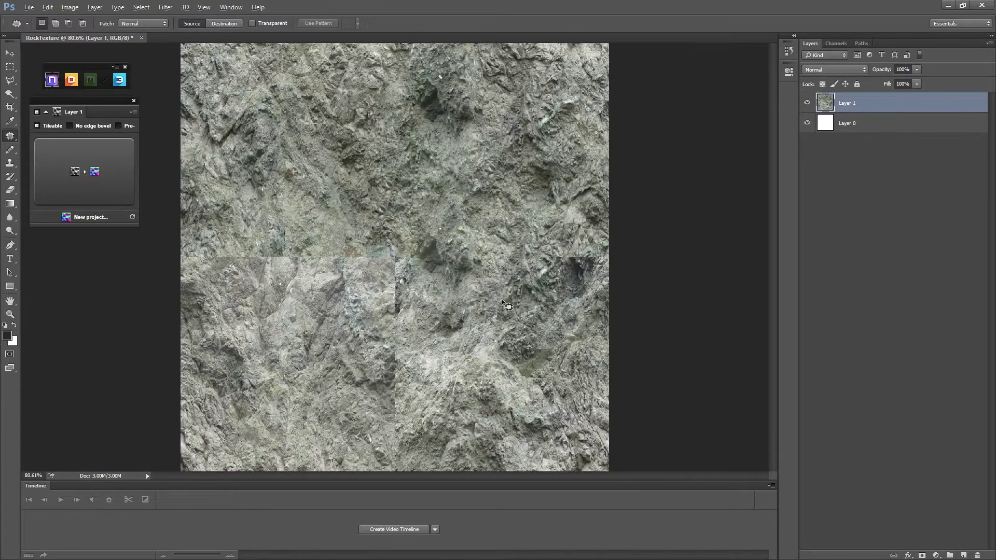
pyautogui.press('alt')
# - Patch along the horizontal seam and the dark blotches near the right edge
pyautogui.moveTo(501, 226)
pyautogui.mouseDown()
pyautogui.moveTo(413, 280)
pyautogui.moveTo(555, 230)
pyautogui.mouseUp()
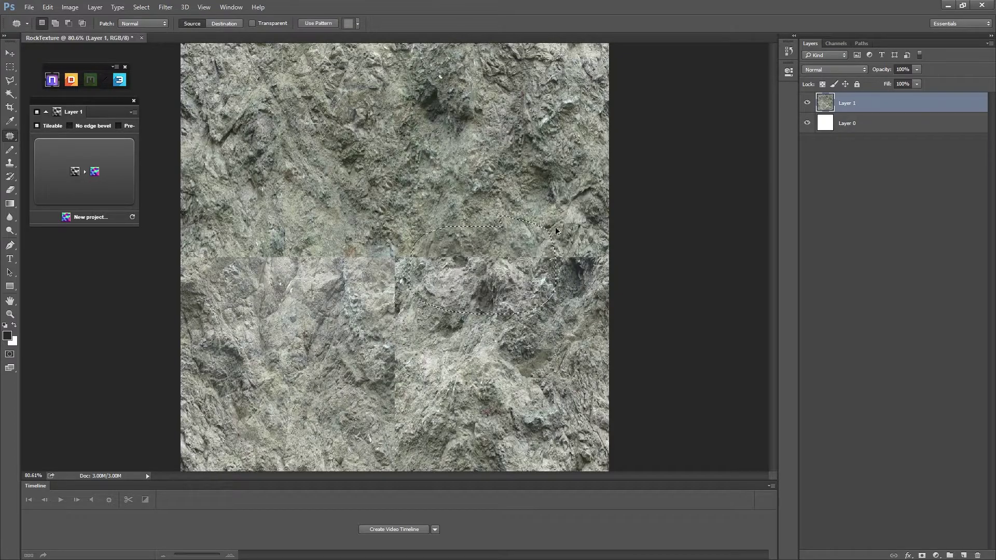
pyautogui.moveTo(482, 239)
pyautogui.mouseDown()
pyautogui.moveTo(436, 281)
pyautogui.moveTo(495, 253)
pyautogui.moveTo(483, 238)
pyautogui.moveTo(498, 184)
pyautogui.mouseUp()
pyautogui.moveTo(530, 232)
pyautogui.mouseDown()
pyautogui.moveTo(518, 284)
pyautogui.moveTo(529, 233)
pyautogui.mouseUp()
pyautogui.moveTo(534, 249); pyautogui.dragTo(514, 181)
pyautogui.hotkey('ctrl', 'd')
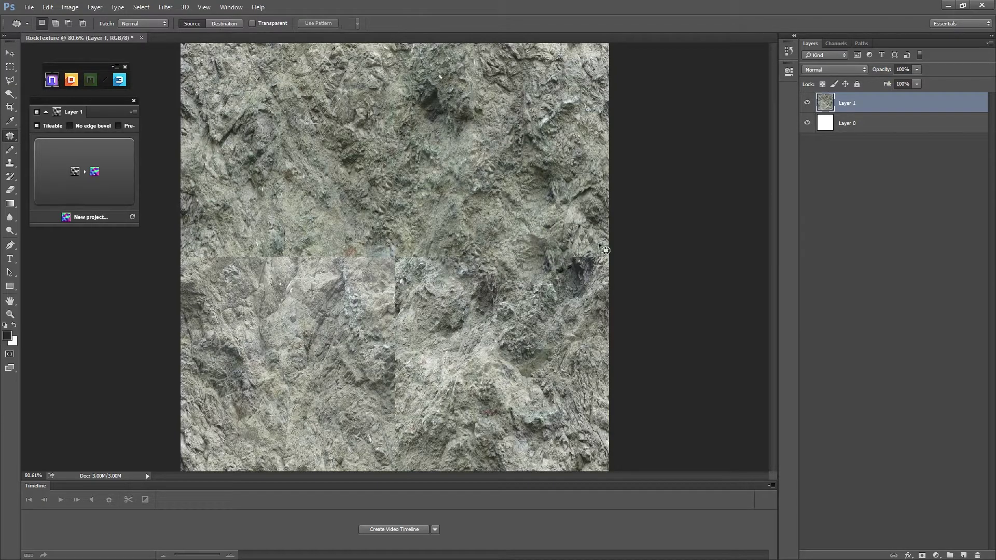
pyautogui.moveTo(605, 250)
pyautogui.mouseDown()
pyautogui.moveTo(586, 272)
pyautogui.moveTo(605, 244)
pyautogui.moveTo(592, 265)
pyautogui.moveTo(600, 286)
pyautogui.moveTo(604, 236)
pyautogui.moveTo(571, 233)
pyautogui.moveTo(542, 203)
pyautogui.mouseUp()
pyautogui.hotkey('ctrl', 'd')
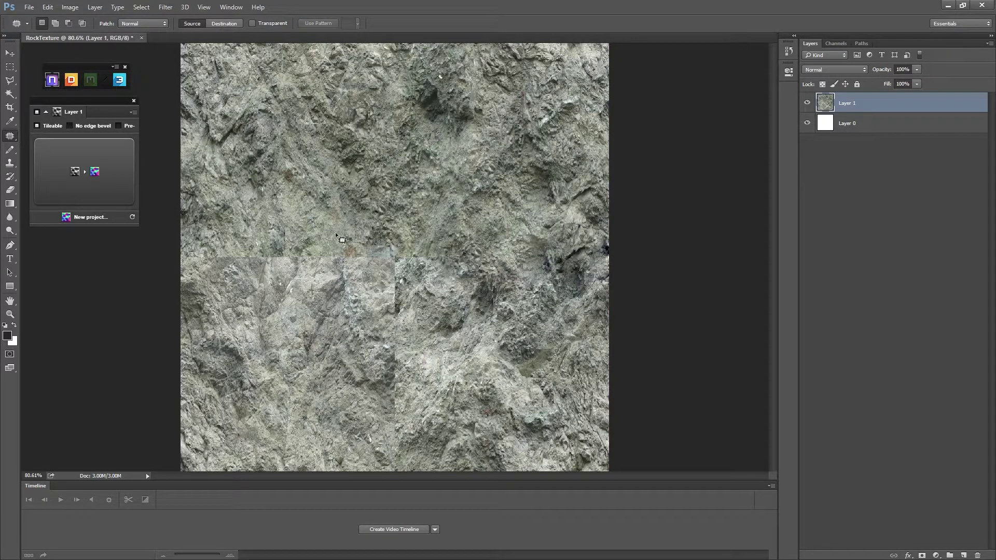
pyautogui.moveTo(451, 249)
pyautogui.mouseDown()
pyautogui.moveTo(405, 244)
pyautogui.moveTo(451, 272)
pyautogui.moveTo(433, 244)
pyautogui.mouseUp()
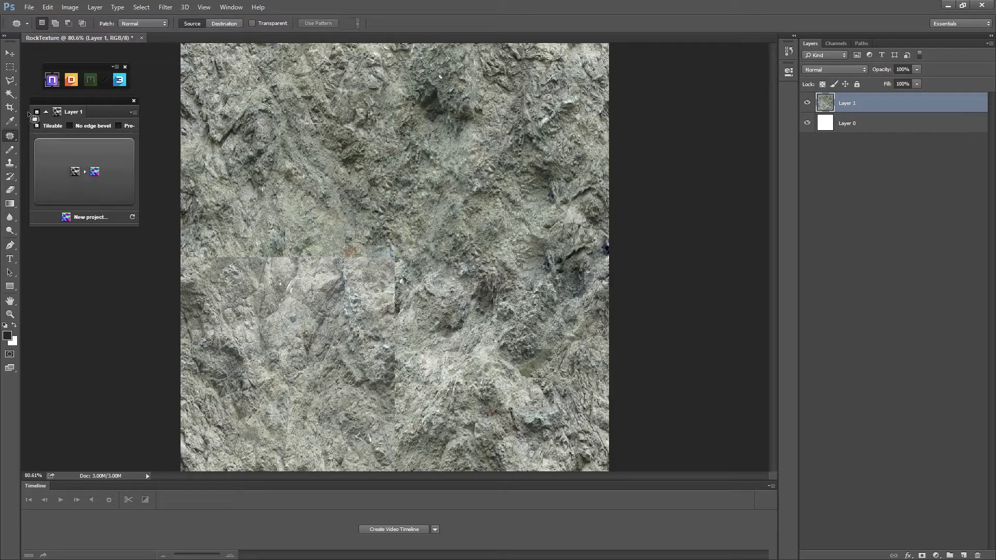
# - Clone Stamp grey rock over the blue blotch at the right edge
pyautogui.click(9, 163)
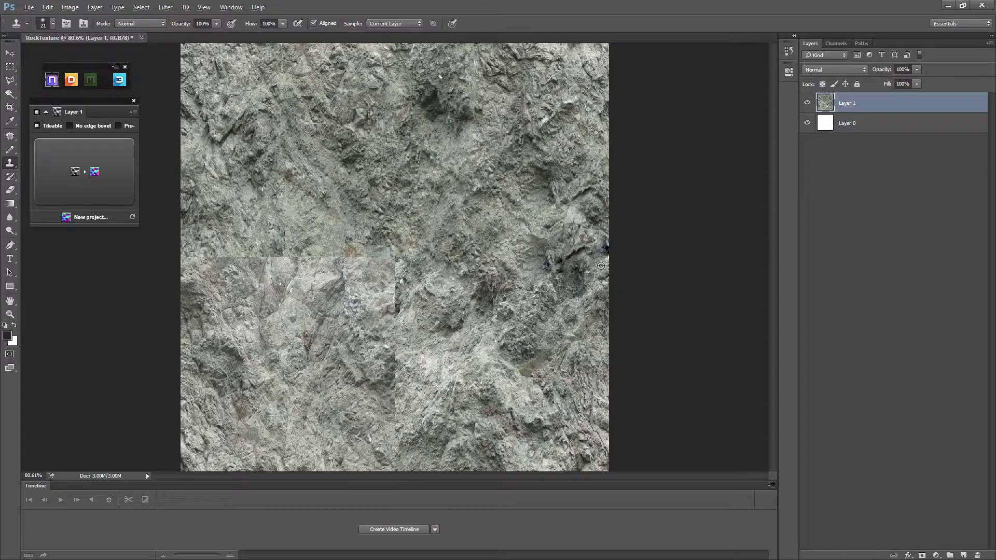
pyautogui.keyDown('alt'); pyautogui.click(600, 266); pyautogui.keyUp('alt')
pyautogui.click(603, 247)
pyautogui.moveTo(606, 247)
pyautogui.mouseDown()
pyautogui.moveTo(604, 264)
pyautogui.moveTo(604, 254)
pyautogui.mouseUp()
pyautogui.press('alt')
pyautogui.hotkey('shift', 'b')
# - Patch three lower-half seam areas with cleaner rock from higher up
pyautogui.click(10, 137)
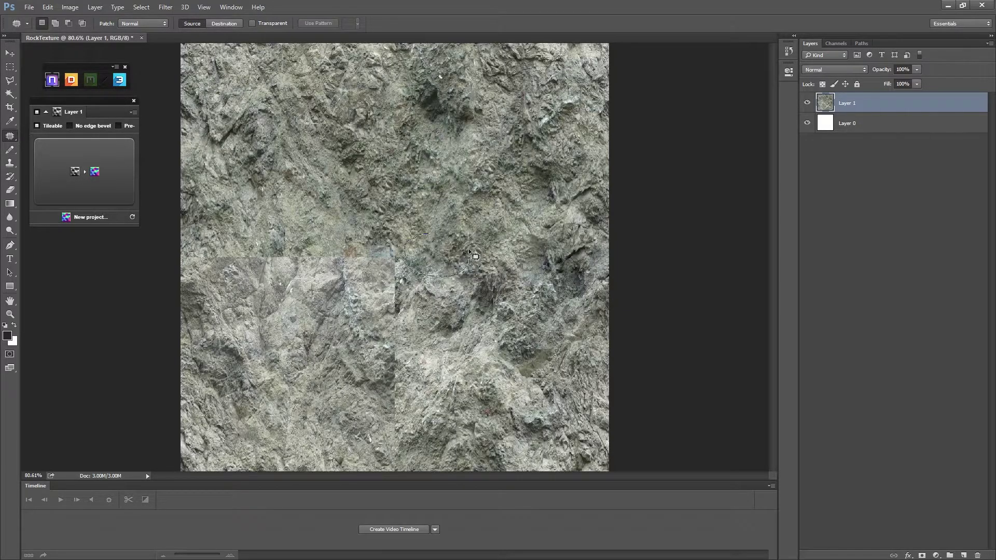
pyautogui.moveTo(402, 222)
pyautogui.mouseDown()
pyautogui.moveTo(423, 246)
pyautogui.moveTo(410, 231)
pyautogui.mouseUp()
pyautogui.moveTo(389, 254); pyautogui.dragTo(342, 182)
pyautogui.moveTo(364, 239); pyautogui.dragTo(306, 177)
pyautogui.moveTo(345, 259); pyautogui.dragTo(323, 167)
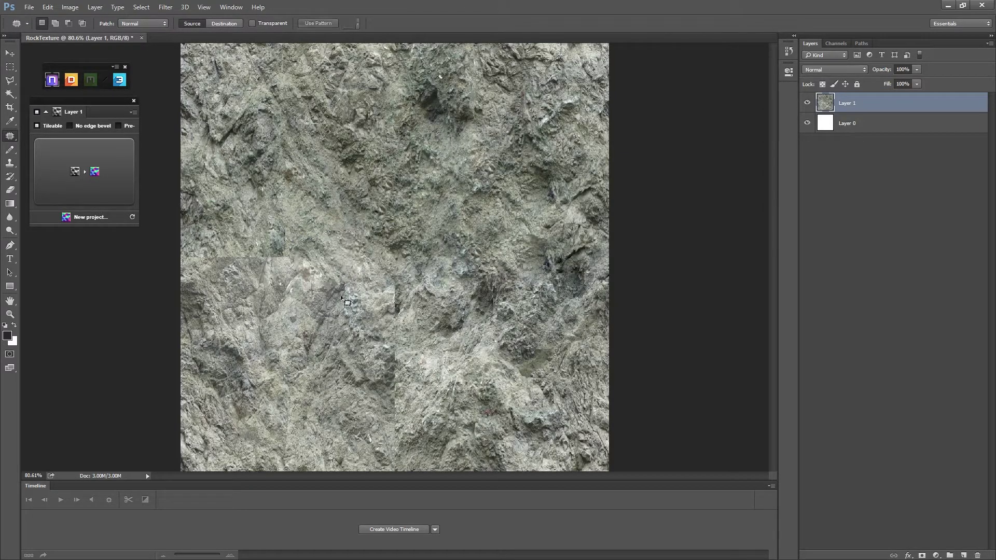
pyautogui.moveTo(298, 280)
pyautogui.mouseDown()
pyautogui.moveTo(303, 229)
pyautogui.moveTo(298, 281)
pyautogui.mouseUp()
pyautogui.moveTo(291, 270); pyautogui.dragTo(280, 168)
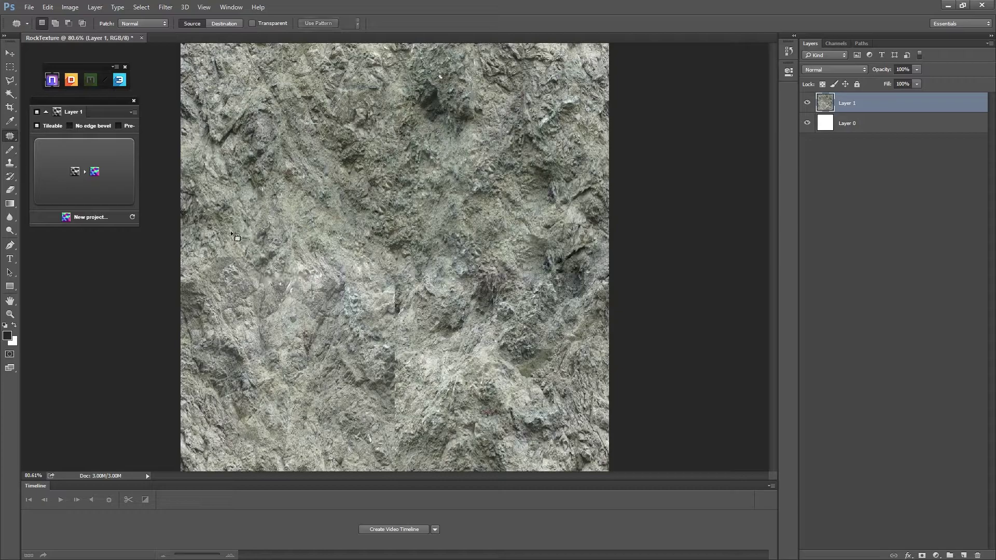
# - Patch seam areas near the left edge and mid-canvas with nearby rock
pyautogui.moveTo(207, 233); pyautogui.dragTo(191, 285)
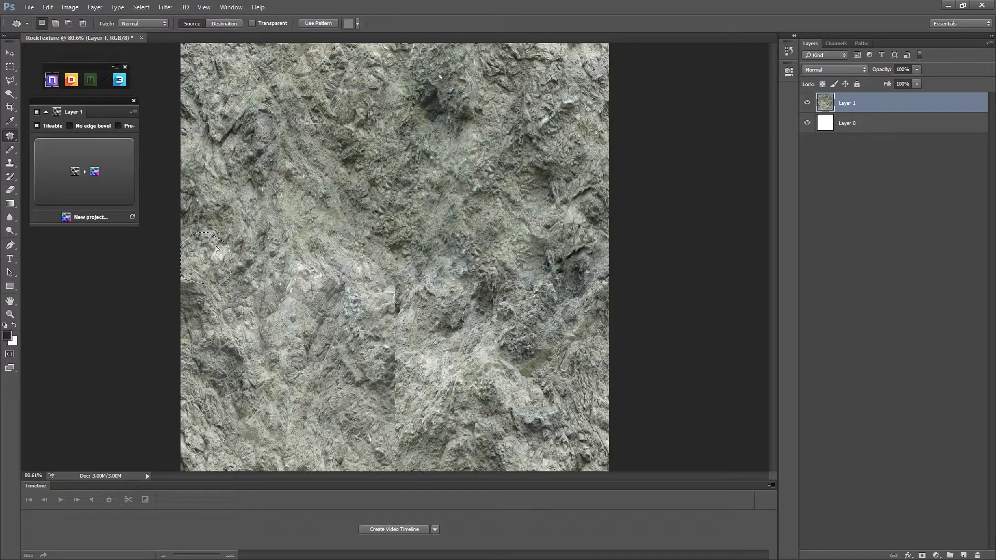
pyautogui.hotkey('ctrl', 'd')
pyautogui.moveTo(404, 252)
pyautogui.mouseDown()
pyautogui.moveTo(439, 301)
pyautogui.moveTo(404, 253)
pyautogui.moveTo(537, 339)
pyautogui.mouseUp()
pyautogui.moveTo(391, 345)
pyautogui.mouseDown()
pyautogui.moveTo(438, 402)
pyautogui.moveTo(405, 396)
pyautogui.moveTo(428, 445)
pyautogui.moveTo(439, 414)
pyautogui.moveTo(473, 396)
pyautogui.mouseUp()
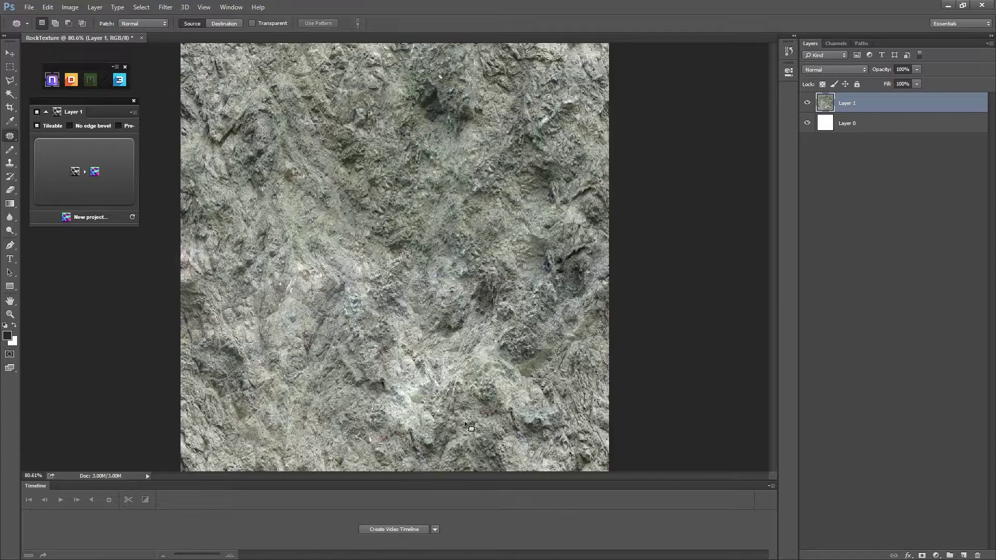
# - Reapply the +512/+512 wrap-around Offset so the patched seams return to the tile edges
pyautogui.scroll(-2, 340, 151)
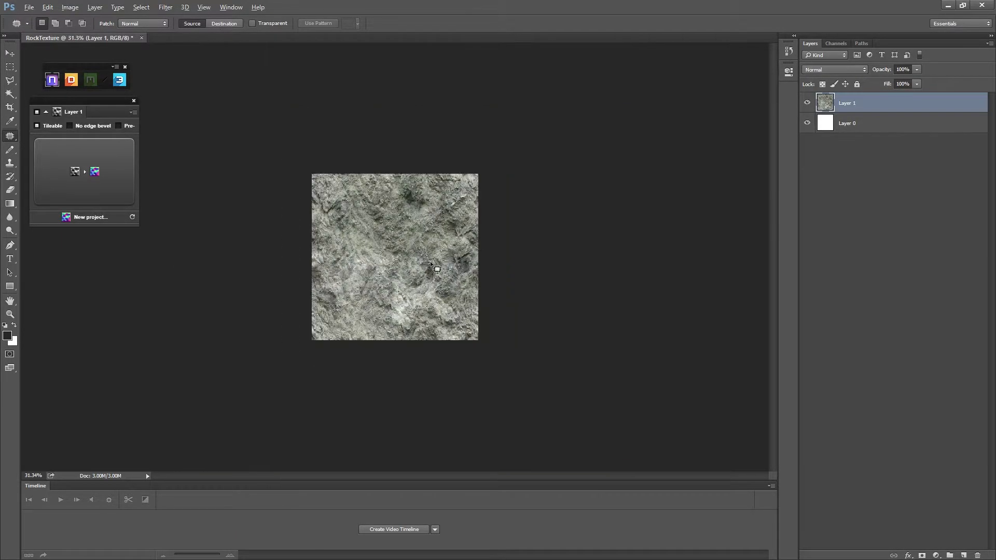
pyautogui.scroll(1, 435, 267)
pyautogui.click(173, 8)
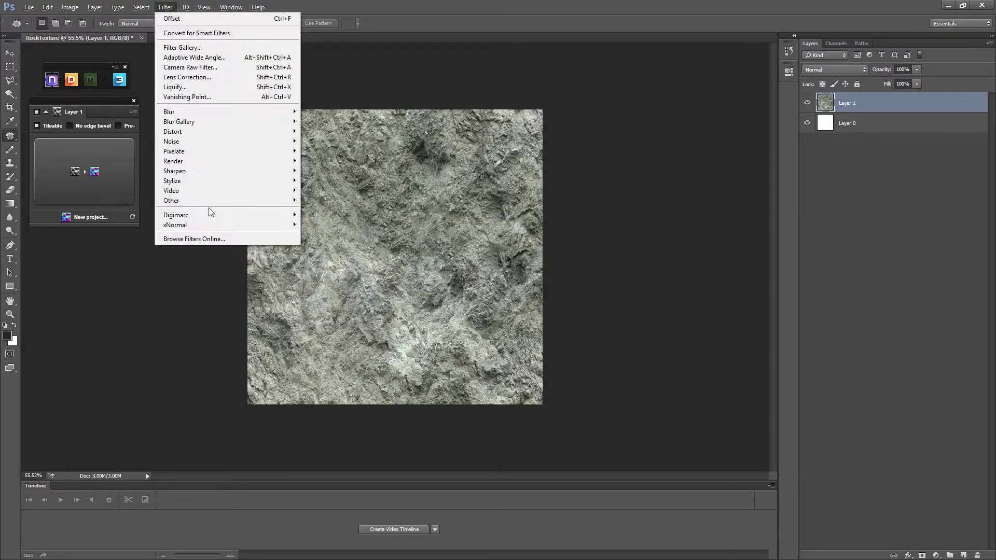
pyautogui.moveTo(211, 201)
pyautogui.click(138, 242)
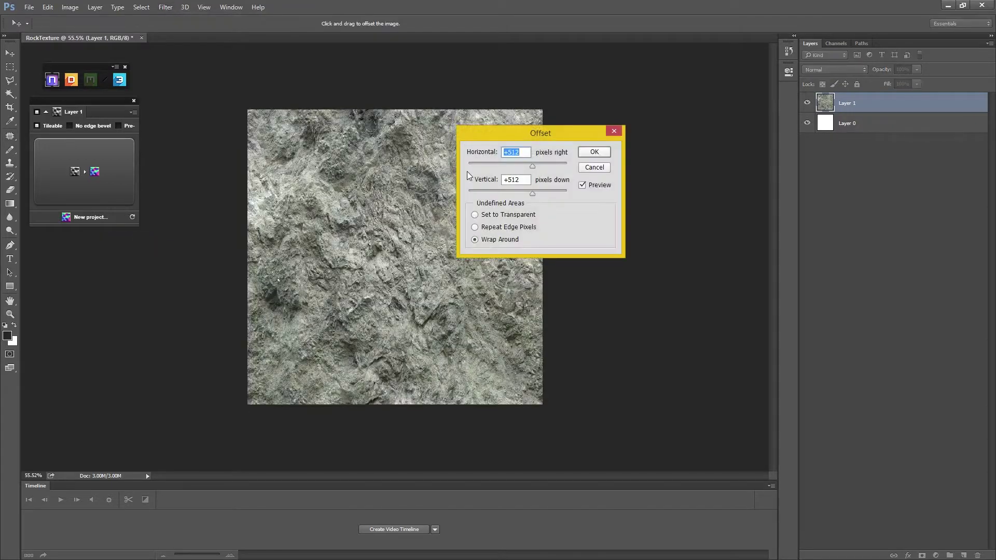
pyautogui.click(596, 153)
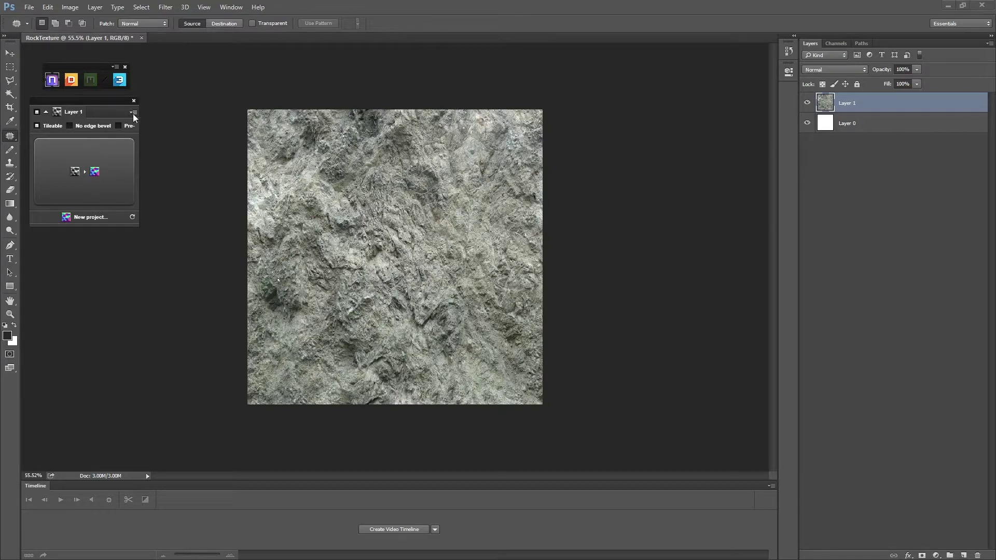
# - Open nDo's Photo-Normal Presets, filter to MATERIAL > Rock and choose Flat Cliff
pyautogui.click(132, 113)
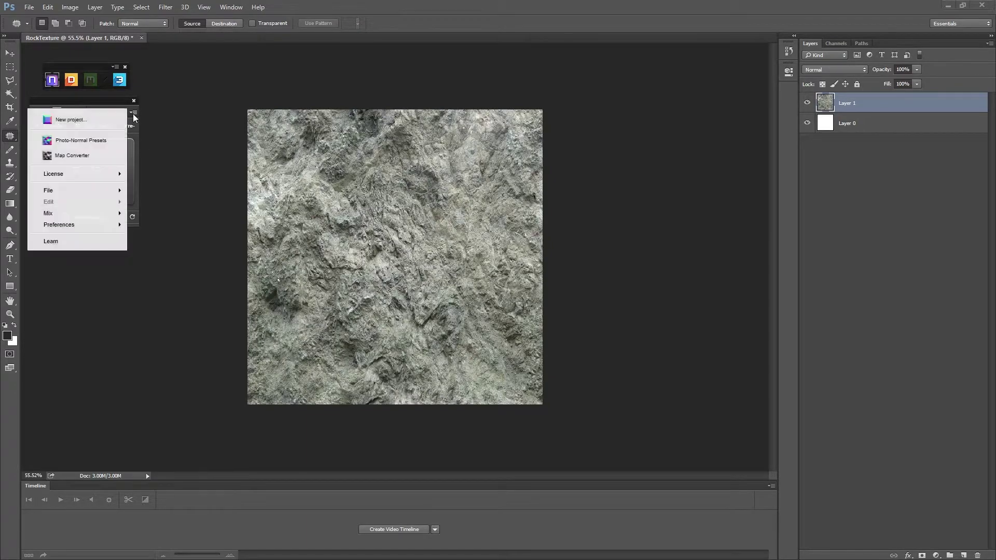
pyautogui.click(100, 143)
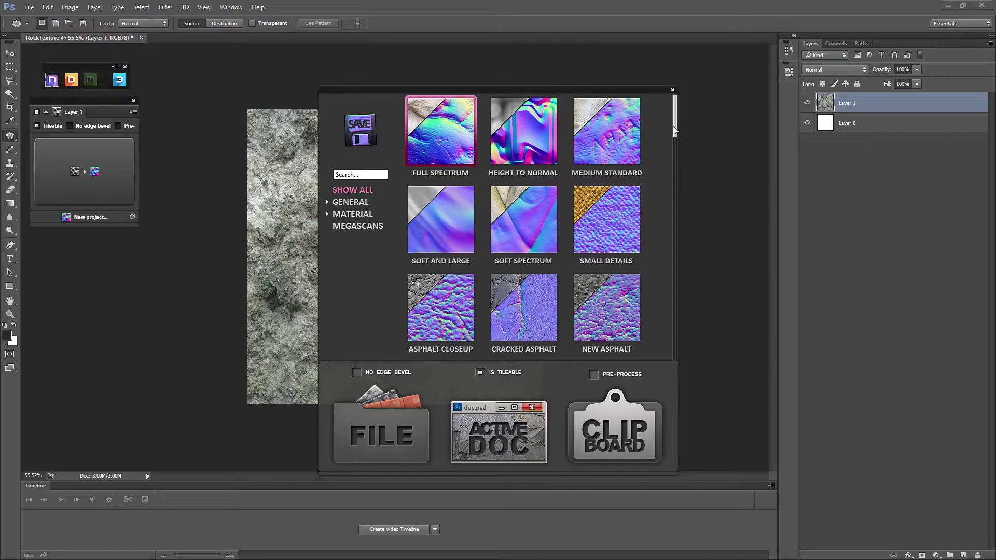
pyautogui.moveTo(674, 128); pyautogui.dragTo(690, 356)
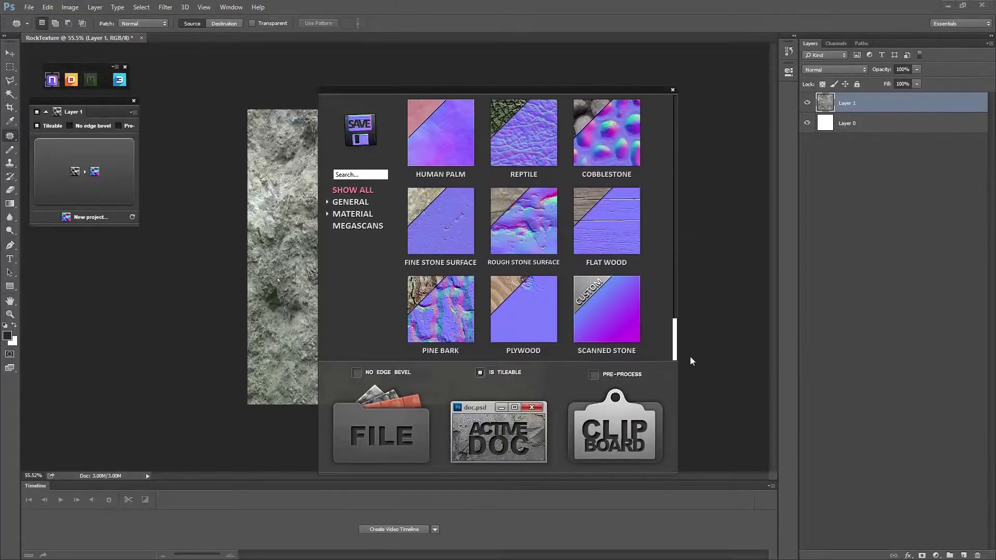
pyautogui.click(343, 215)
pyautogui.click(327, 214)
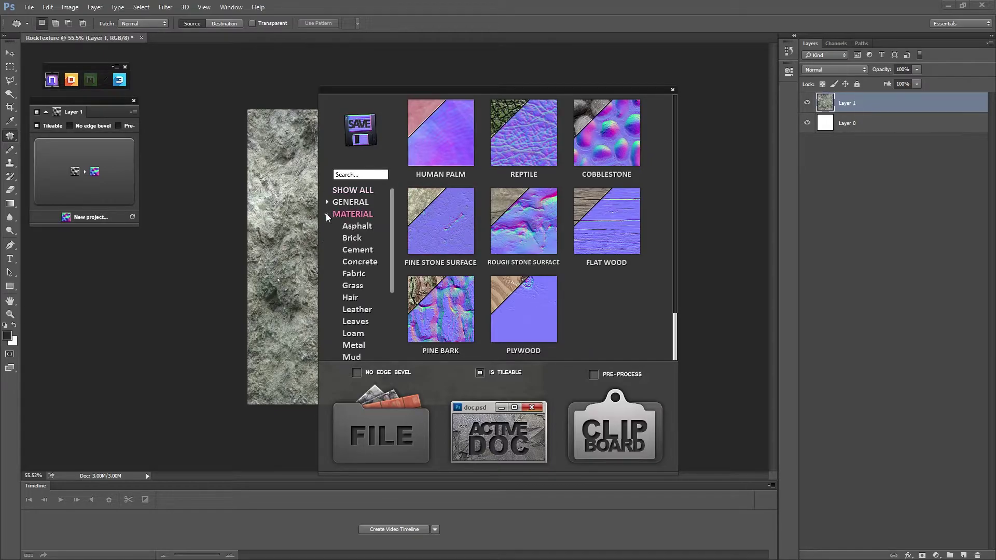
pyautogui.scroll(-3, 362, 273)
pyautogui.click(355, 285)
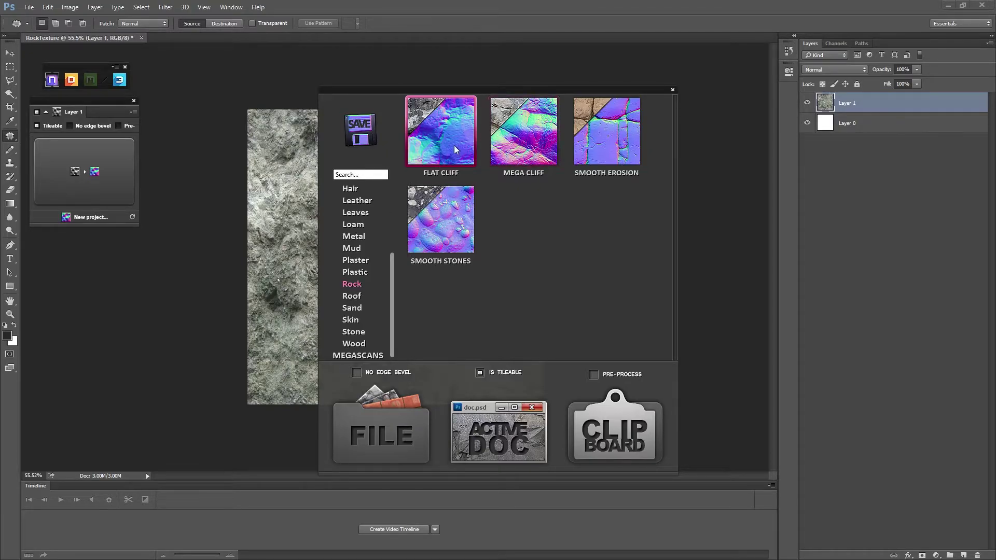
# - Convert the active rock texture with Flat Cliff into BaseMaterial [Normal].psd
pyautogui.click(520, 450)
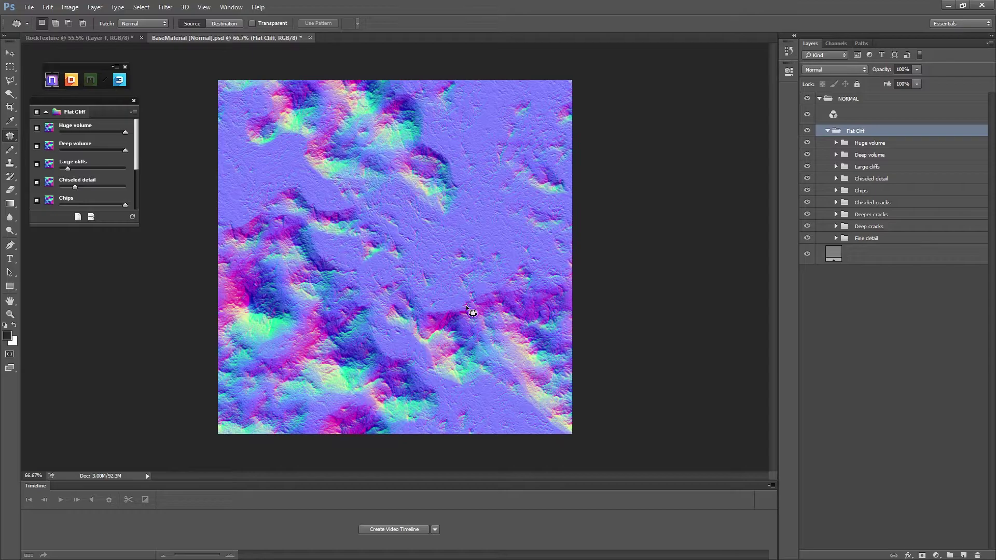
# - Nudge the Huge and Deep volume sliders down and drag Chips to maximum
pyautogui.moveTo(128, 133); pyautogui.dragTo(122, 133)
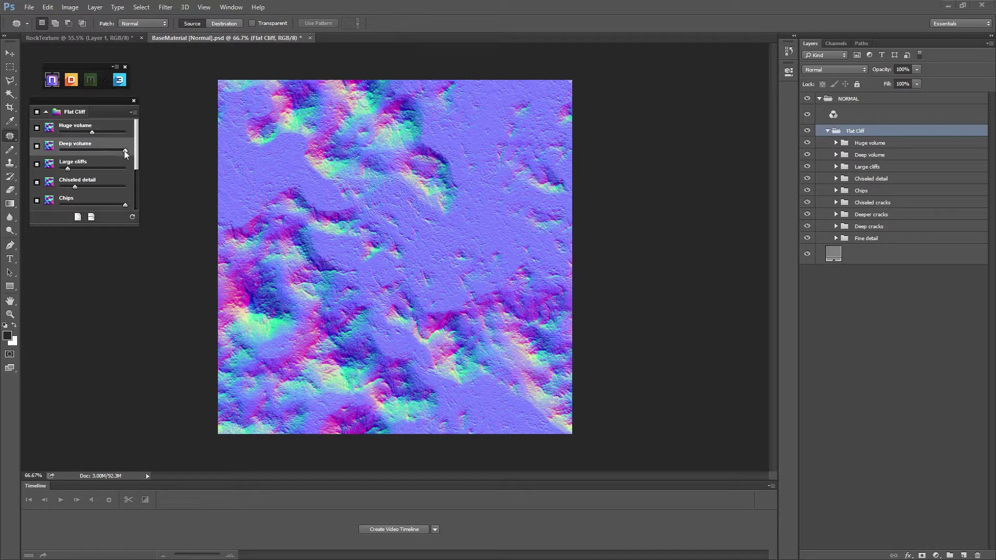
pyautogui.moveTo(86, 151); pyautogui.dragTo(83, 152)
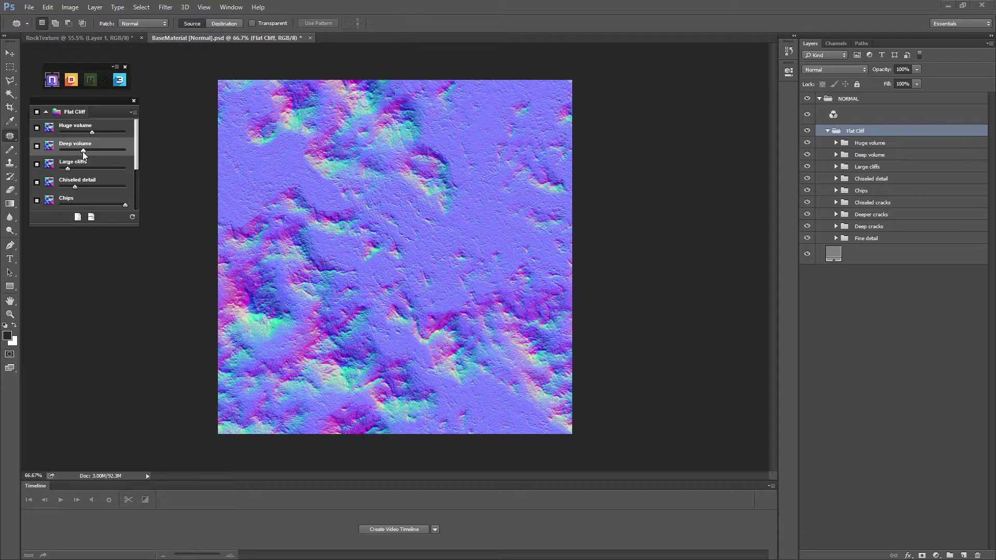
pyautogui.doubleClick(76, 189)
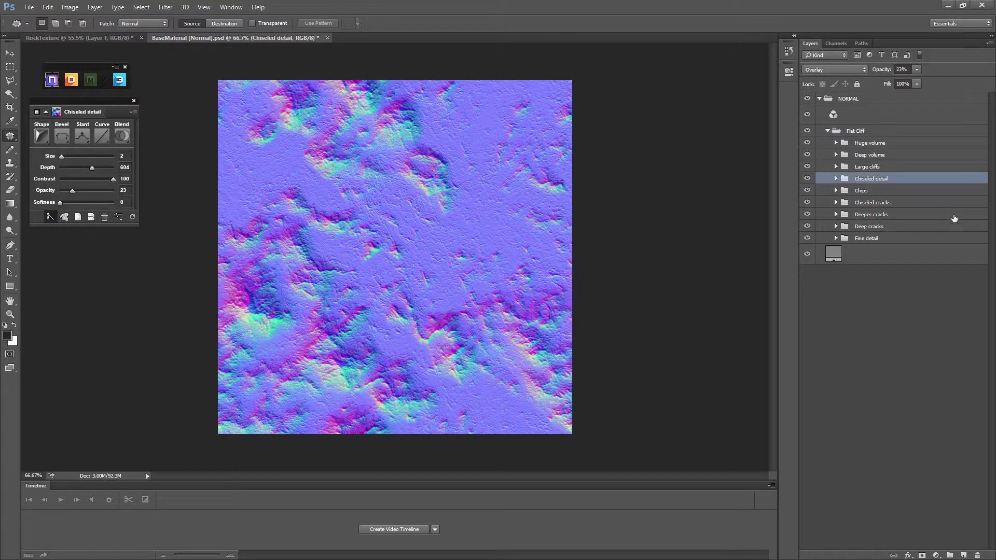
pyautogui.click(856, 131)
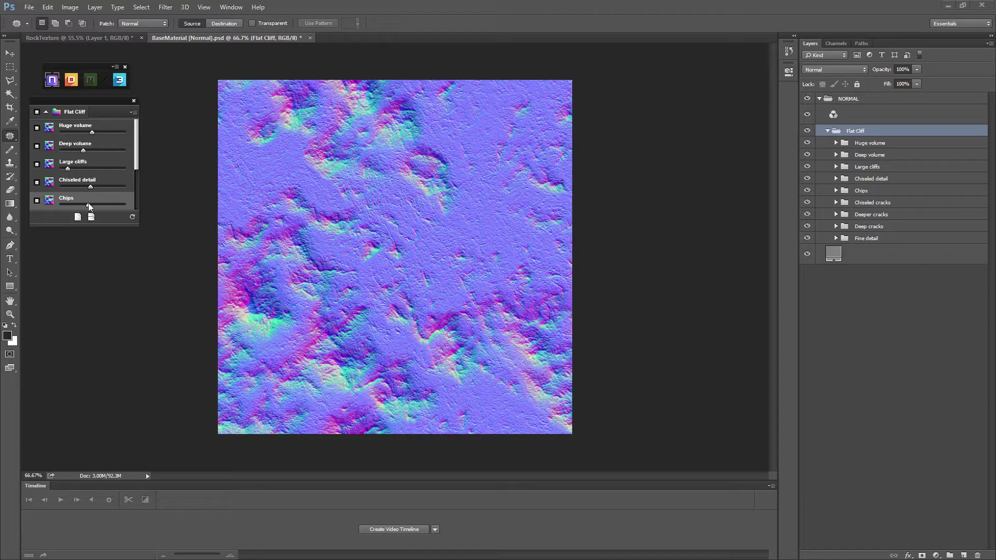
pyautogui.moveTo(88, 204); pyautogui.dragTo(125, 204)
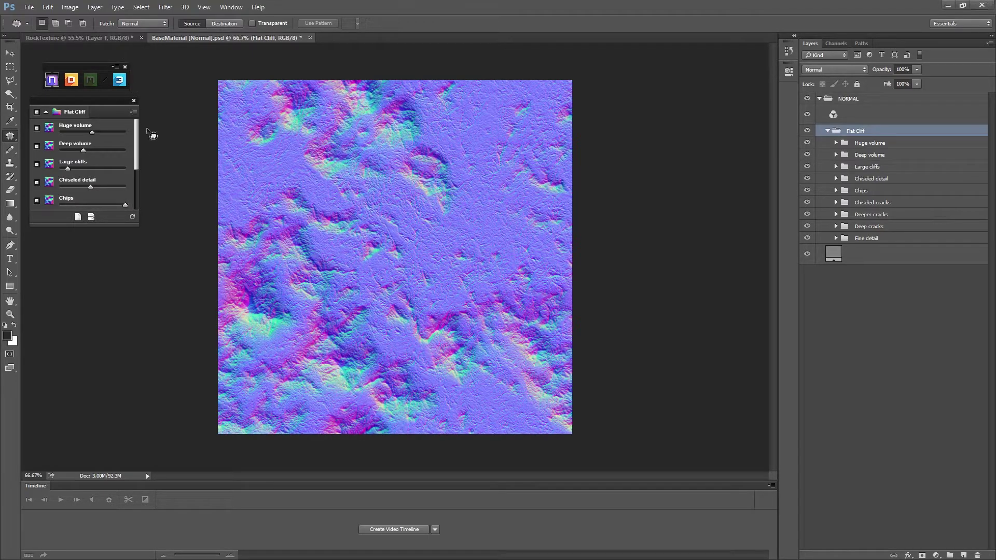
pyautogui.scroll(-4, 138, 136)
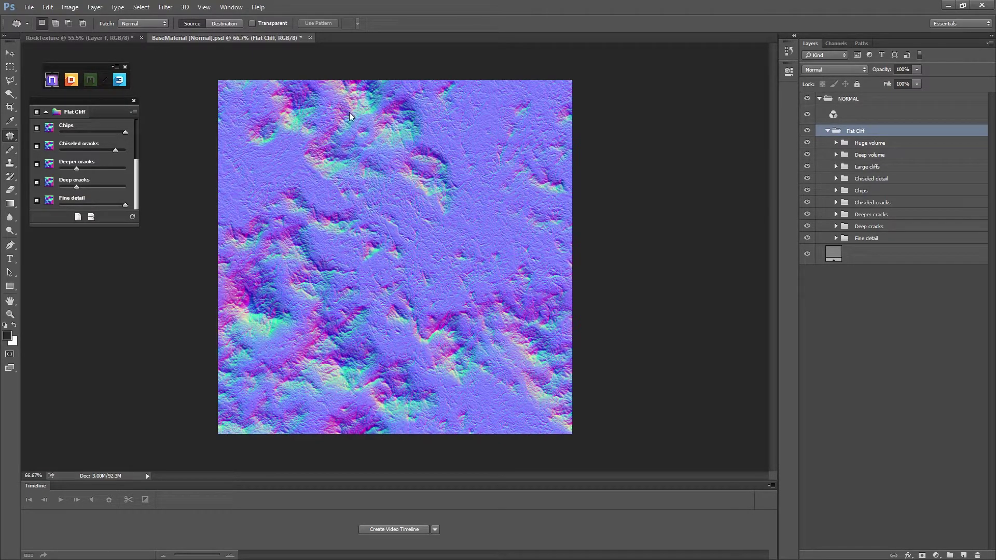
# - Save the normal map as Targa RockNMRTexture in H:\RockTest, overwriting the existing file
pyautogui.hotkey('ctrl', 'alt', 's')
pyautogui.scroll(-6, 80, 79)
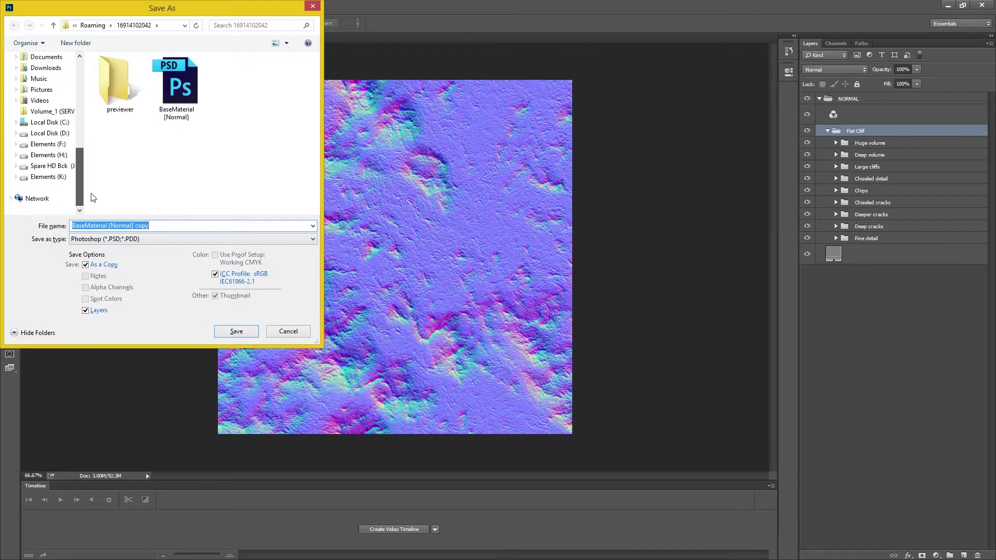
pyautogui.click(48, 155)
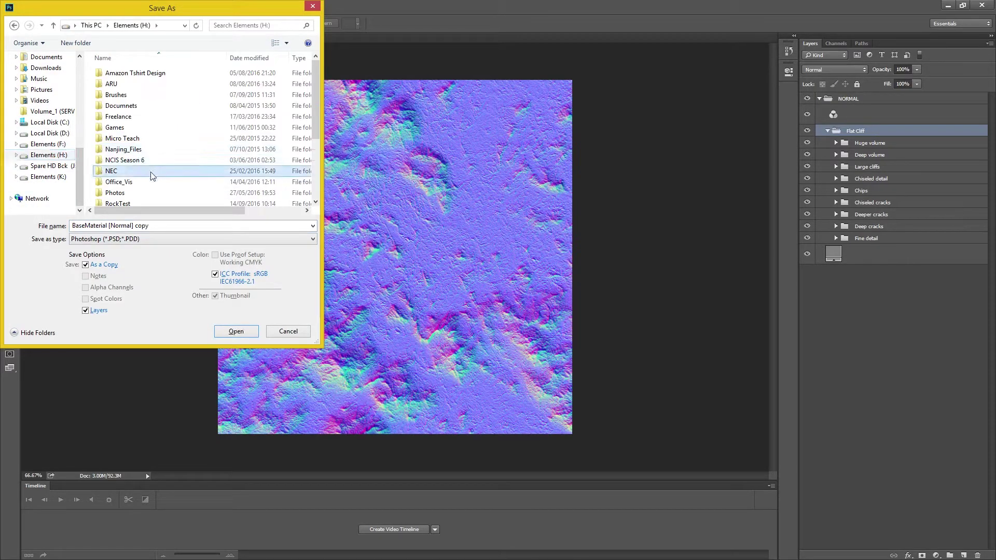
pyautogui.scroll(-2, 151, 174)
pyautogui.doubleClick(149, 176)
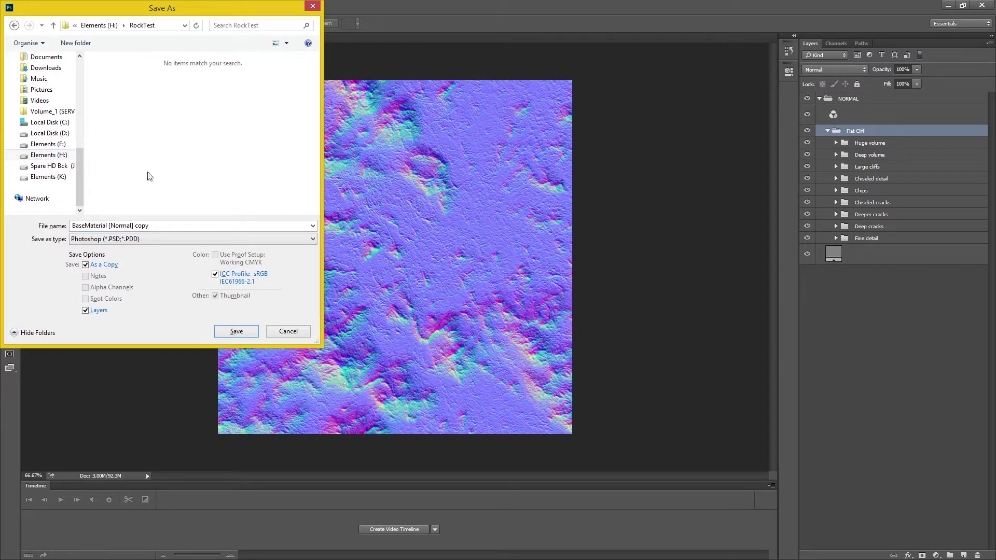
pyautogui.click(102, 240)
pyautogui.click(115, 408)
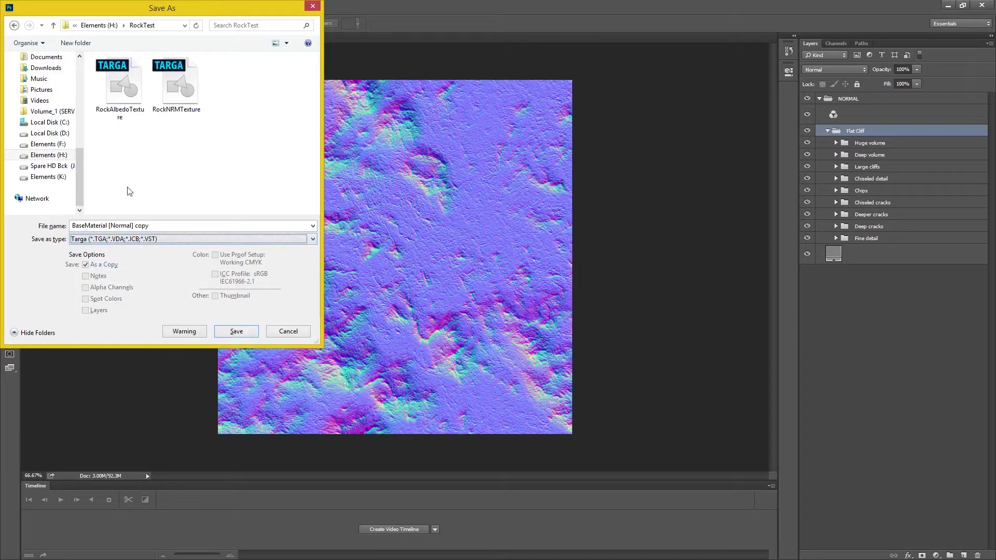
pyautogui.click(186, 92)
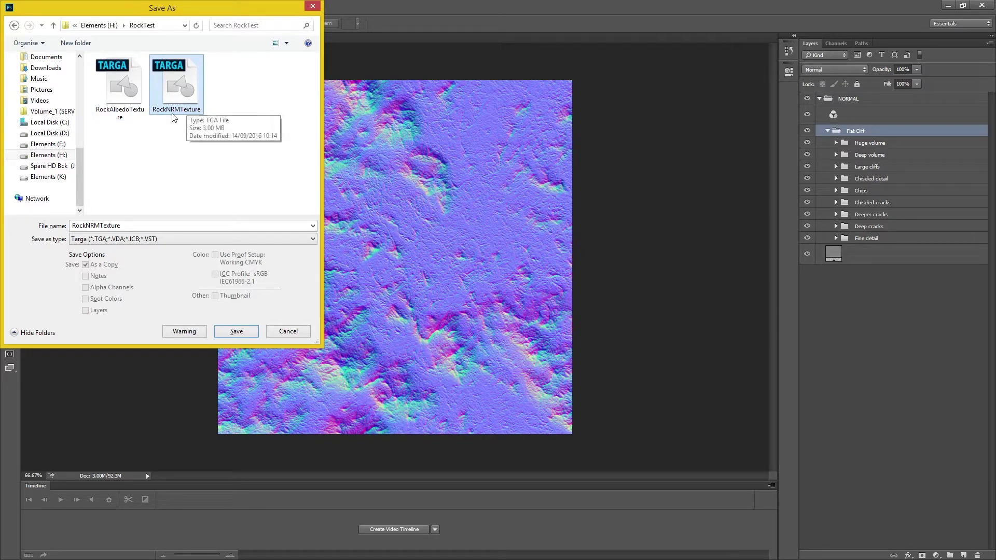
pyautogui.click(237, 331)
pyautogui.click(524, 286)
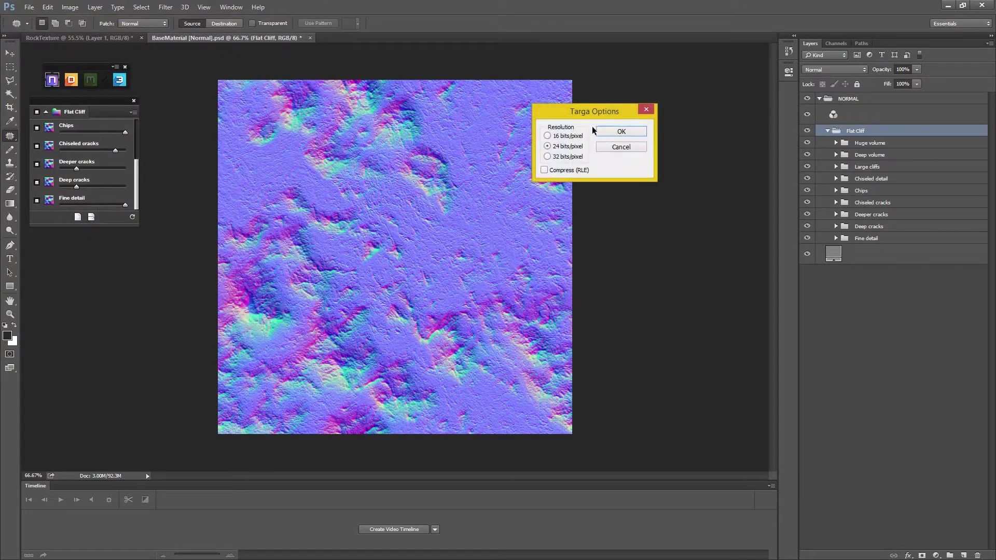
pyautogui.click(618, 132)
# - Save the RockTexture document as Targa RockAlbedoTexture in H:\RockTest, overwriting the old file
pyautogui.click(95, 36)
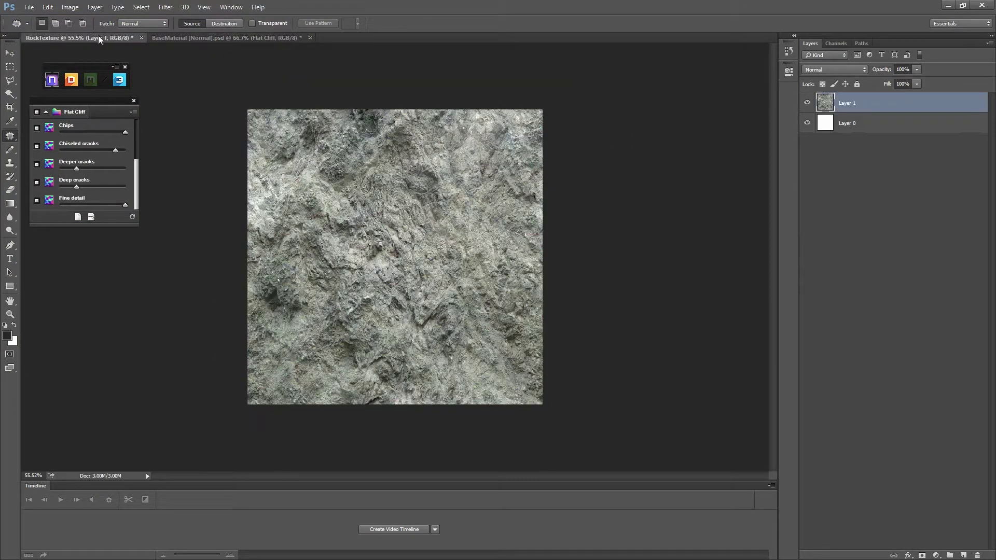
pyautogui.hotkey('ctrl', 'shift', 's')
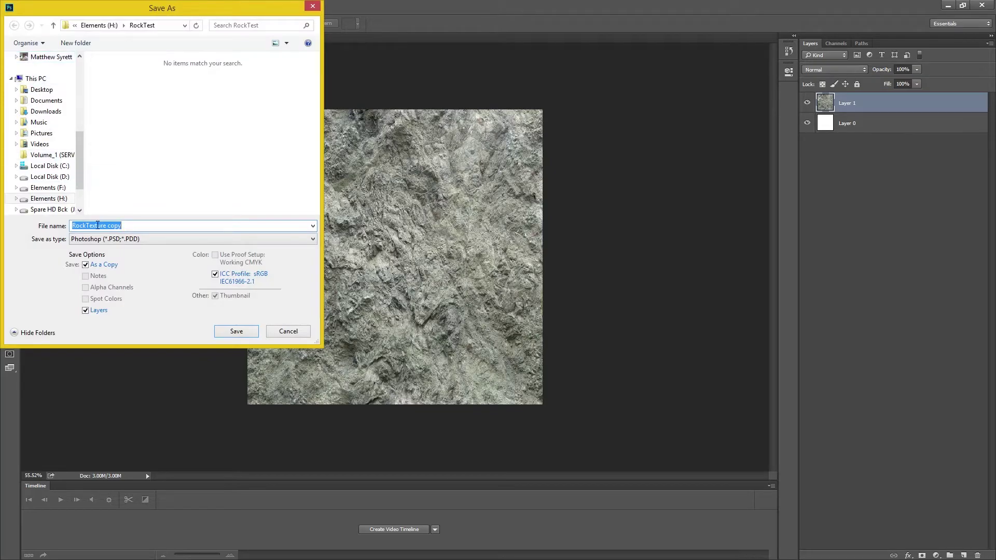
pyautogui.click(49, 199)
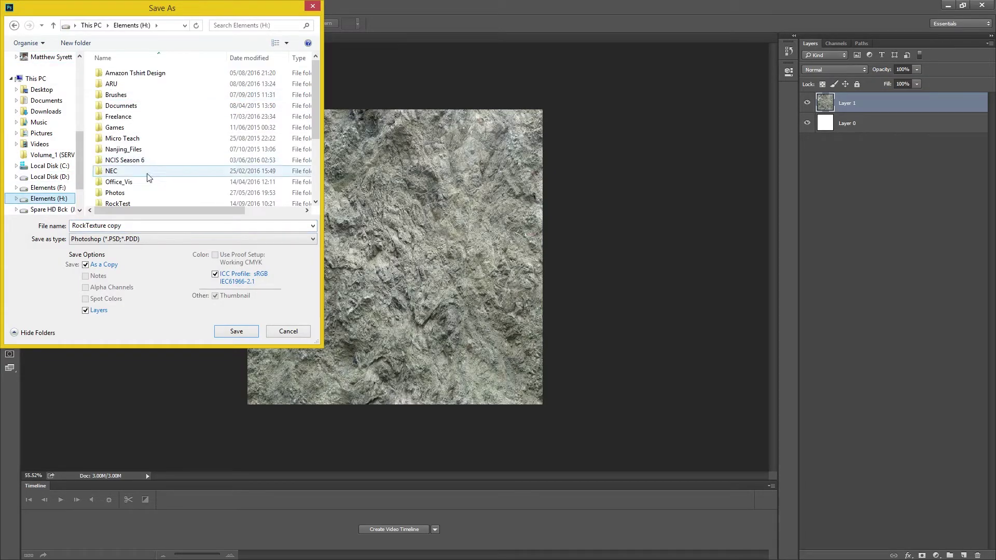
pyautogui.doubleClick(120, 198)
pyautogui.click(132, 240)
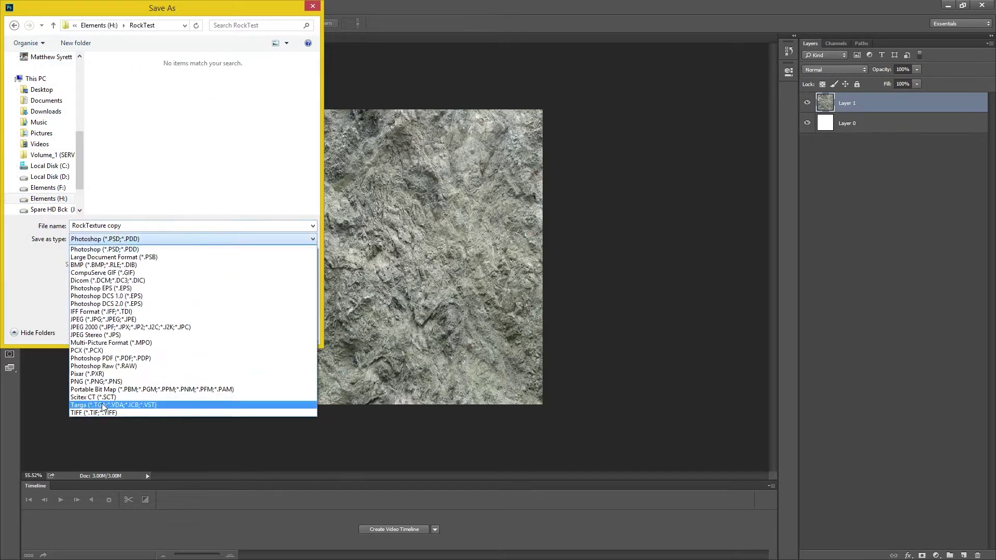
pyautogui.click(106, 406)
pyautogui.click(123, 91)
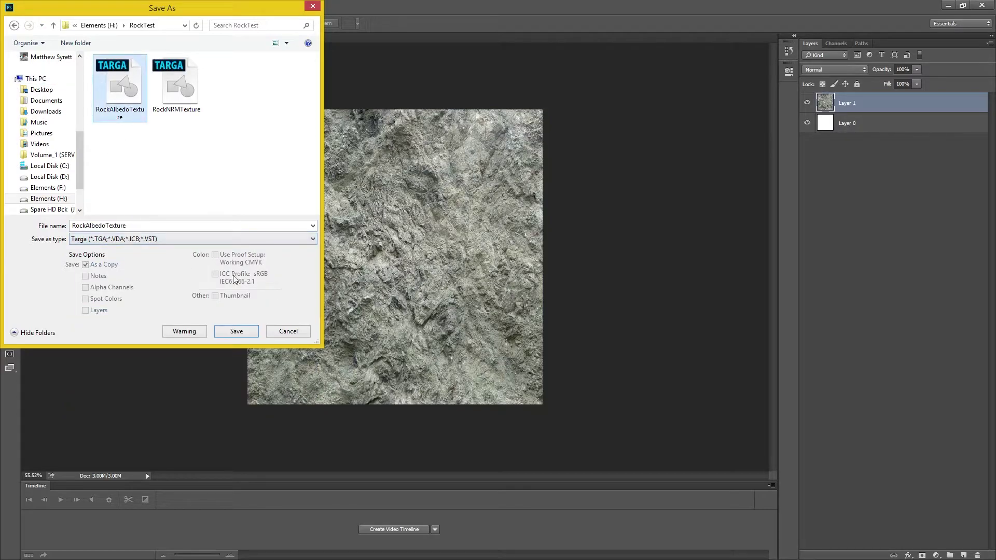
pyautogui.click(237, 332)
pyautogui.click(522, 286)
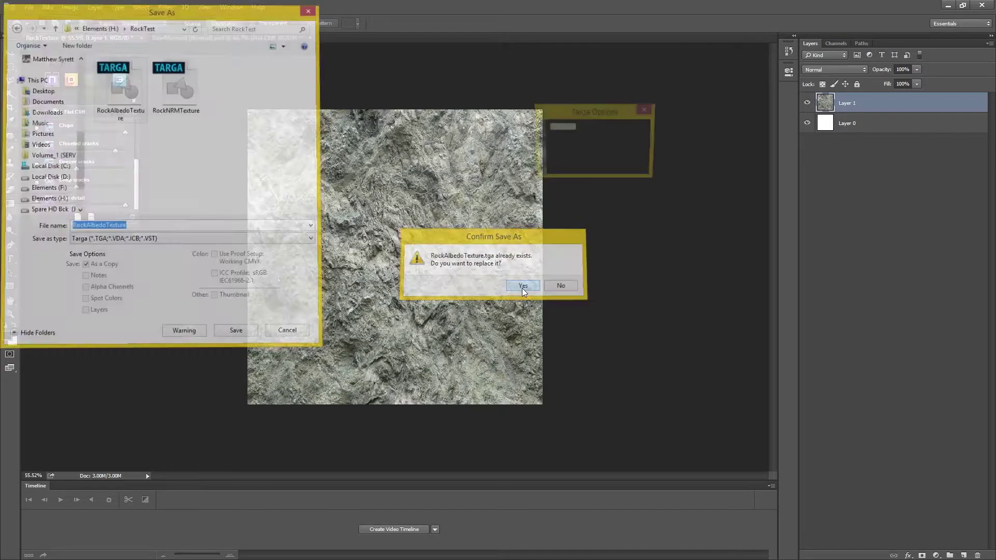
pyautogui.click(614, 133)
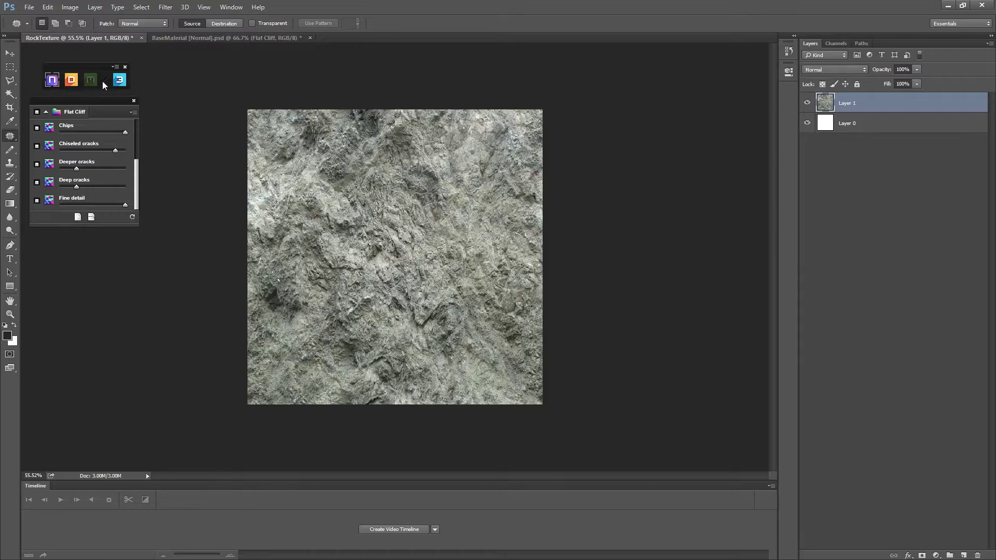
# - Launch the 3DO viewer, preview sphere, cylinder and plane meshes, then return to the cube
pyautogui.click(123, 80)
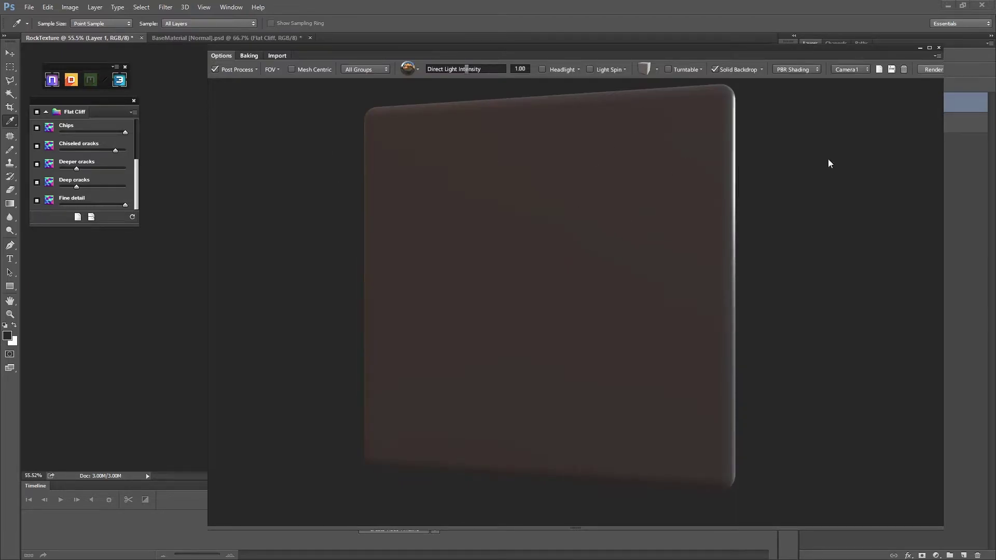
pyautogui.moveTo(710, 171); pyautogui.dragTo(677, 189)
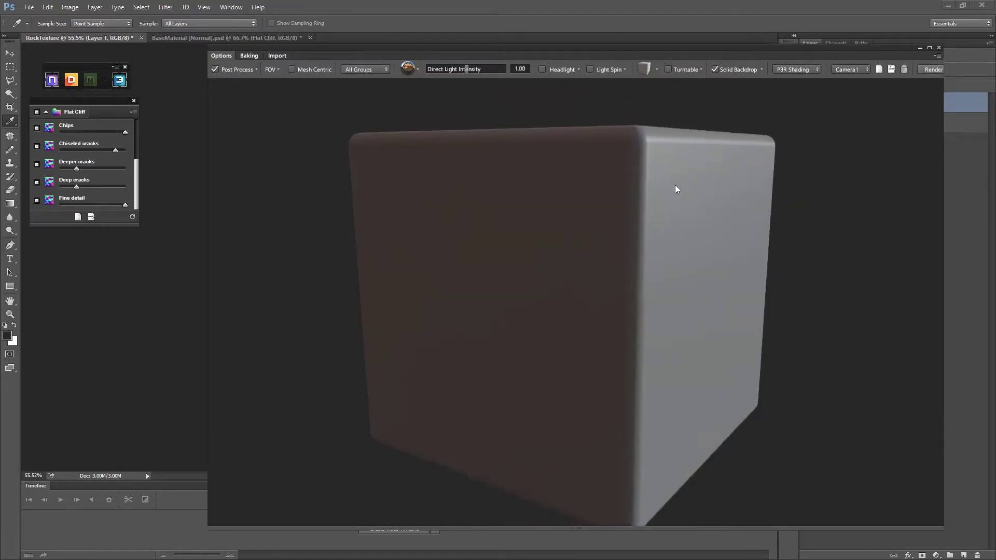
pyautogui.click(656, 71)
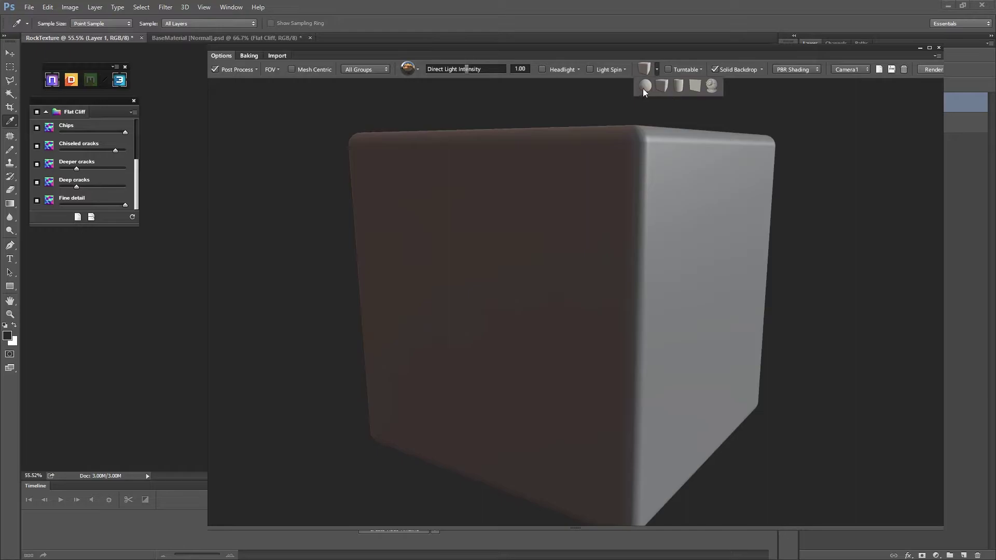
pyautogui.click(645, 88)
pyautogui.click(661, 85)
pyautogui.click(677, 86)
pyautogui.click(695, 84)
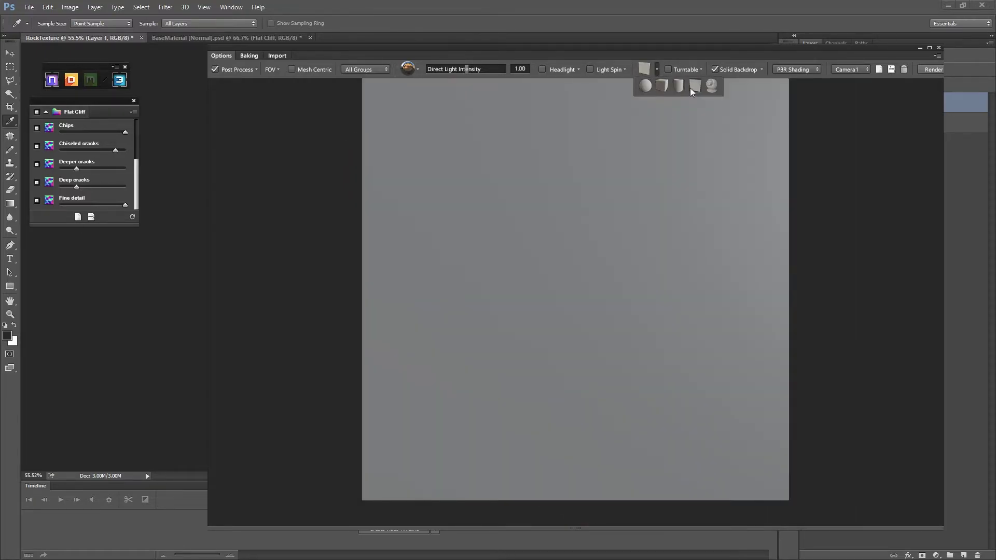
pyautogui.moveTo(680, 156); pyautogui.dragTo(740, 229)
pyautogui.click(657, 69)
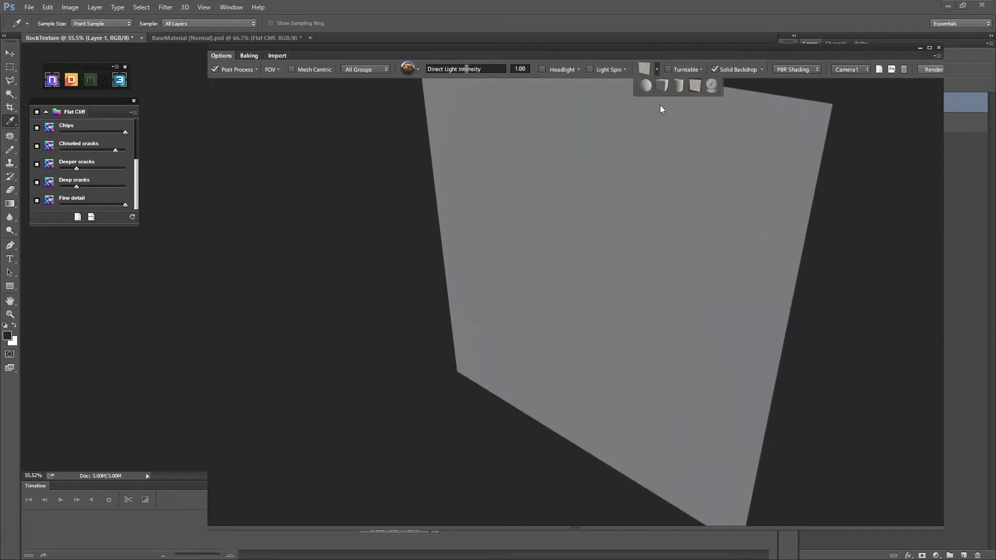
pyautogui.click(661, 85)
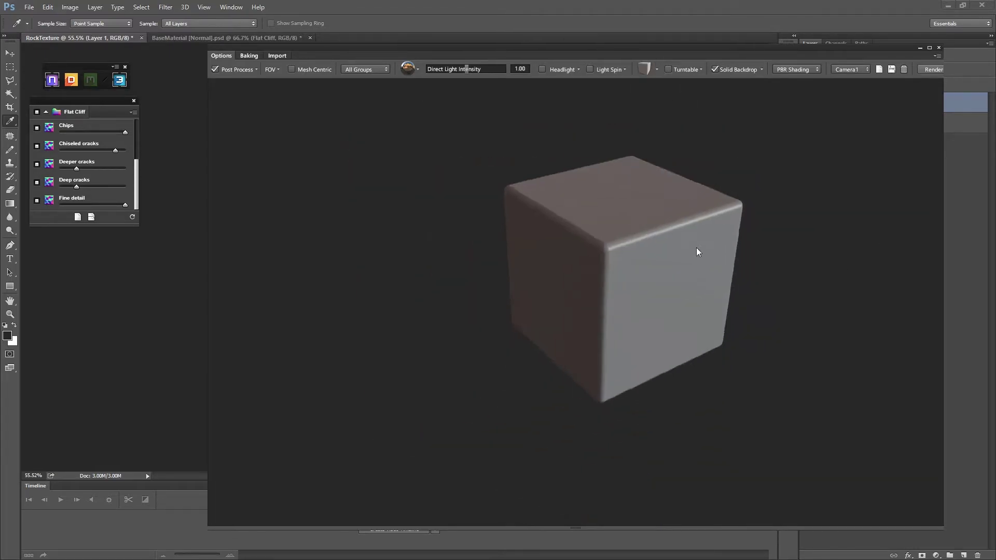
# - Load H:/RockTest/RockAlbedoTexture.tga into the cube's Albedo channel
pyautogui.click(278, 56)
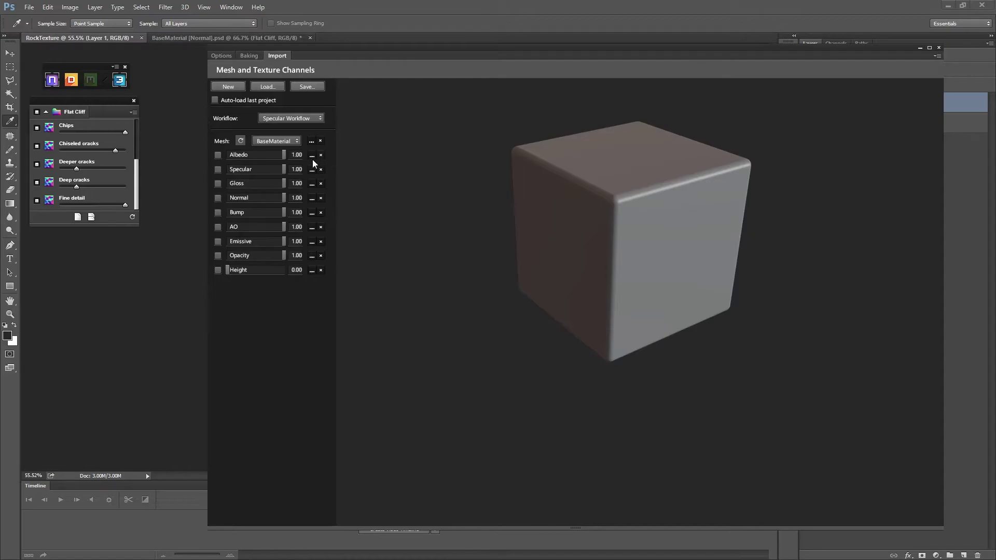
pyautogui.click(311, 155)
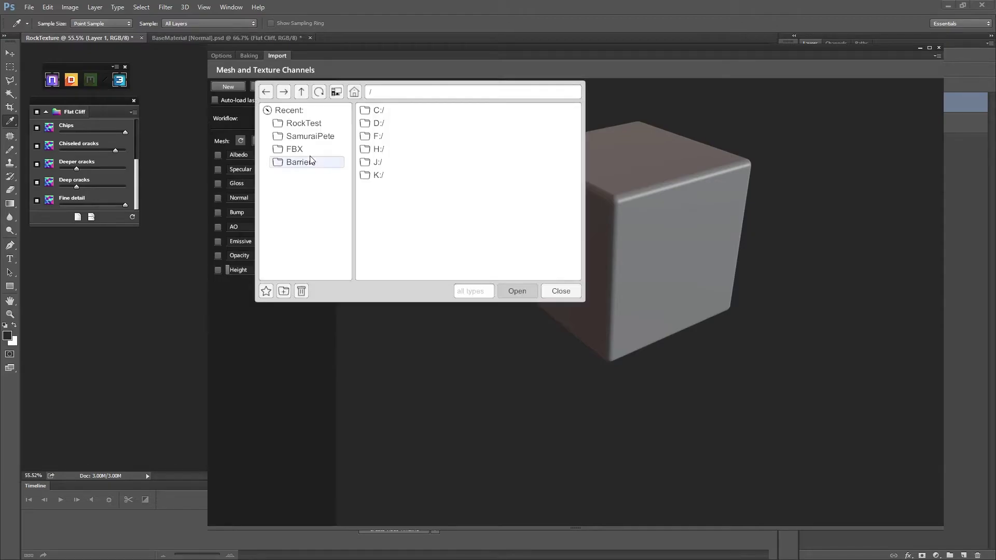
pyautogui.doubleClick(381, 144)
pyautogui.scroll(-3, 427, 244)
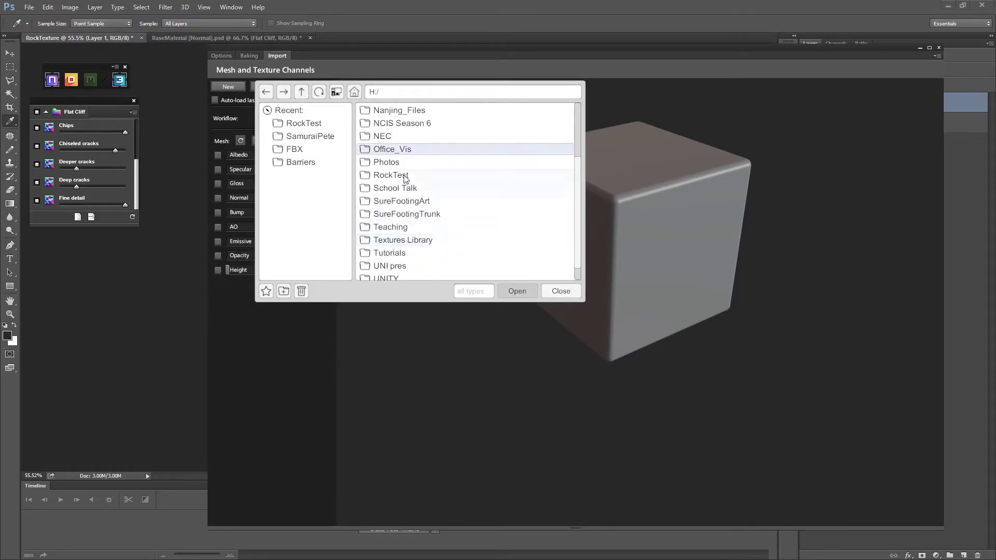
pyautogui.scroll(1, 406, 183)
pyautogui.doubleClick(415, 187)
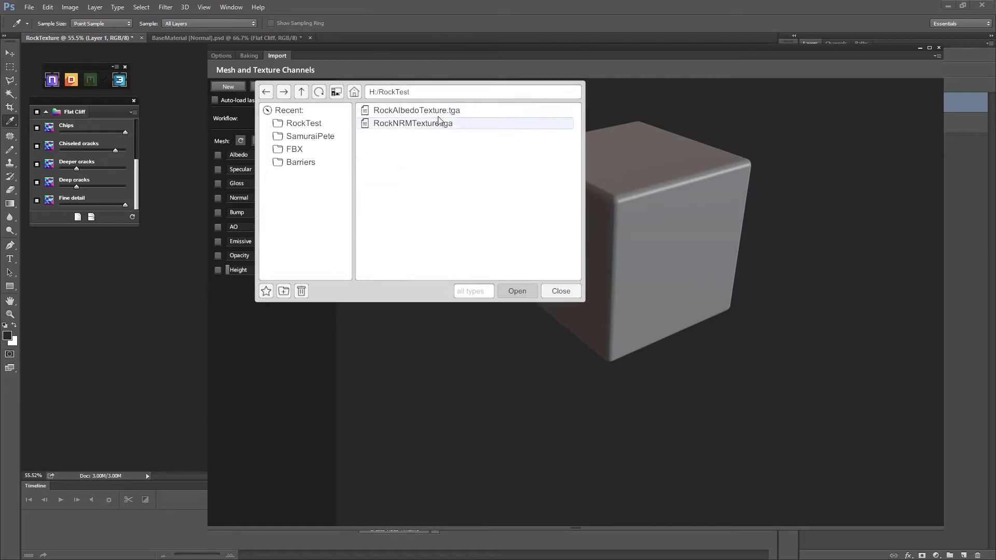
pyautogui.doubleClick(422, 110)
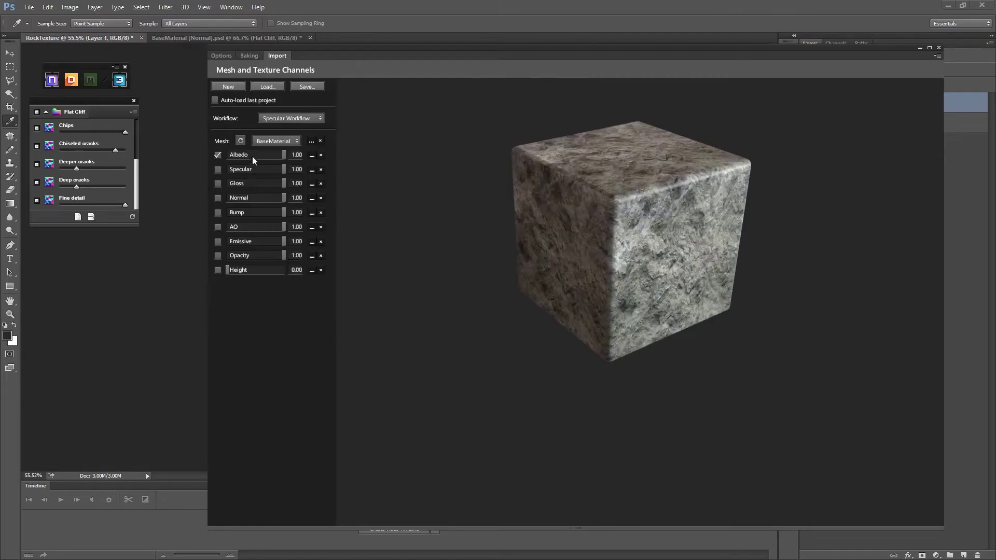
pyautogui.moveTo(621, 273); pyautogui.dragTo(578, 301)
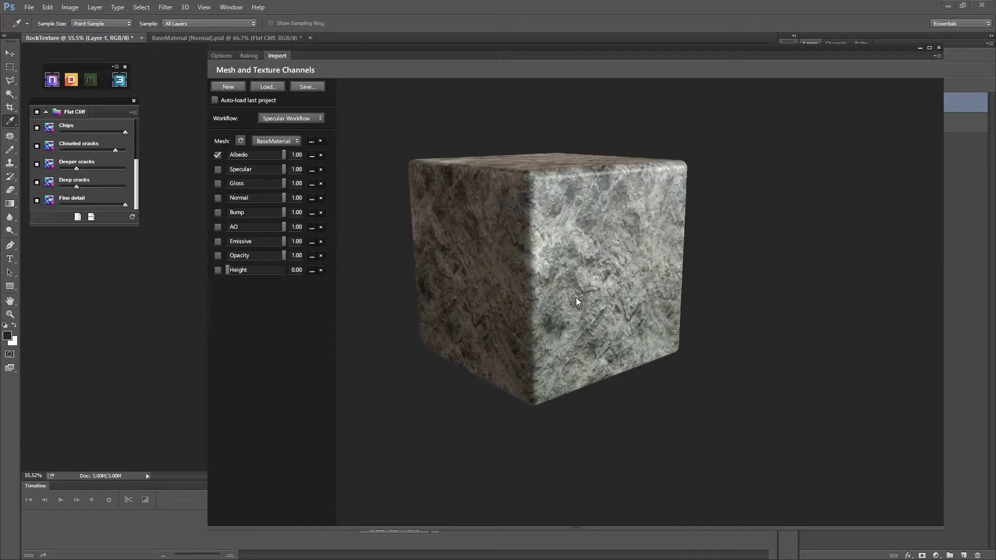
# - Load RockNMRTexture.tga as the cube's normal map and view it up close
pyautogui.click(312, 199)
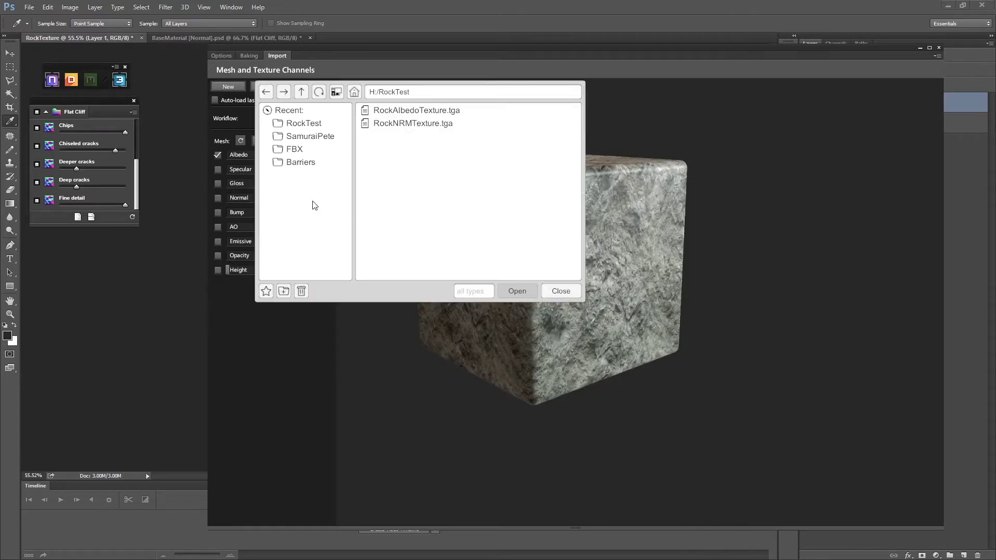
pyautogui.doubleClick(405, 125)
pyautogui.moveTo(408, 126); pyautogui.dragTo(646, 300)
pyautogui.scroll(3, 620, 367)
pyautogui.moveTo(619, 362); pyautogui.dragTo(648, 297)
pyautogui.scroll(-4, 648, 297)
pyautogui.moveTo(603, 325); pyautogui.dragTo(681, 379)
pyautogui.scroll(-1, 642, 318)
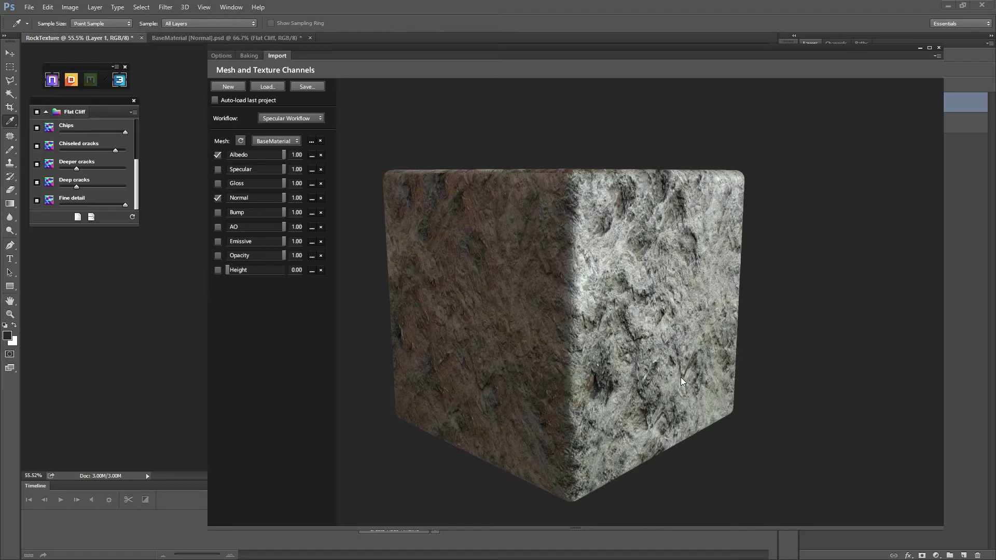
pyautogui.moveTo(460, 344); pyautogui.dragTo(590, 276)
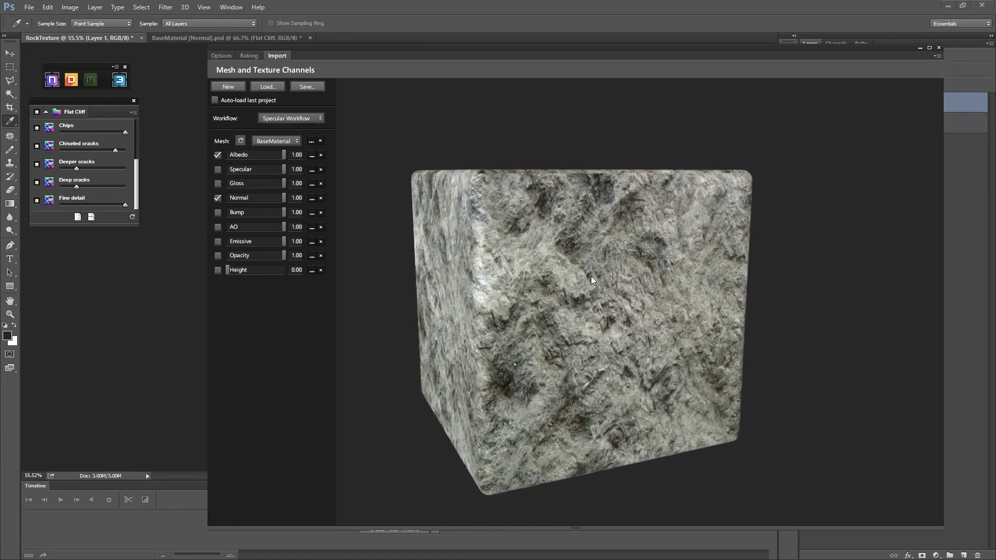